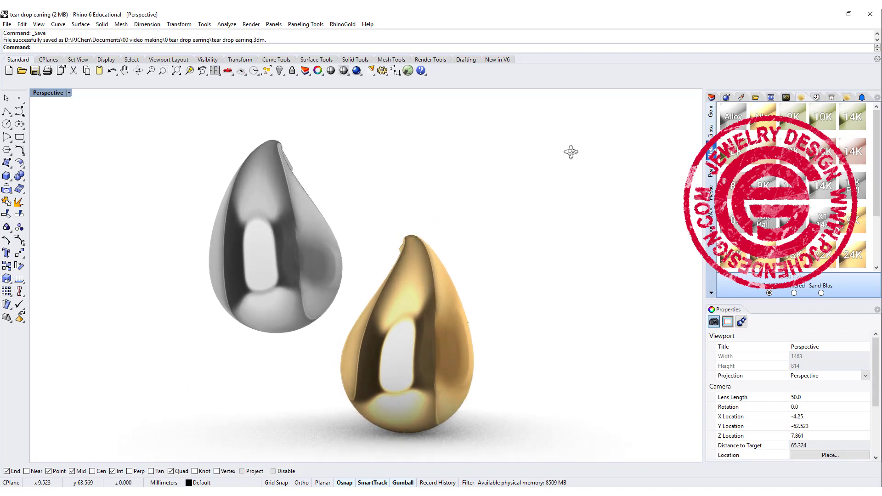
Orbit the Perspective view to inspect the finished silver and gold teardrop earrings
right_drag(538, 244, 416, 220)
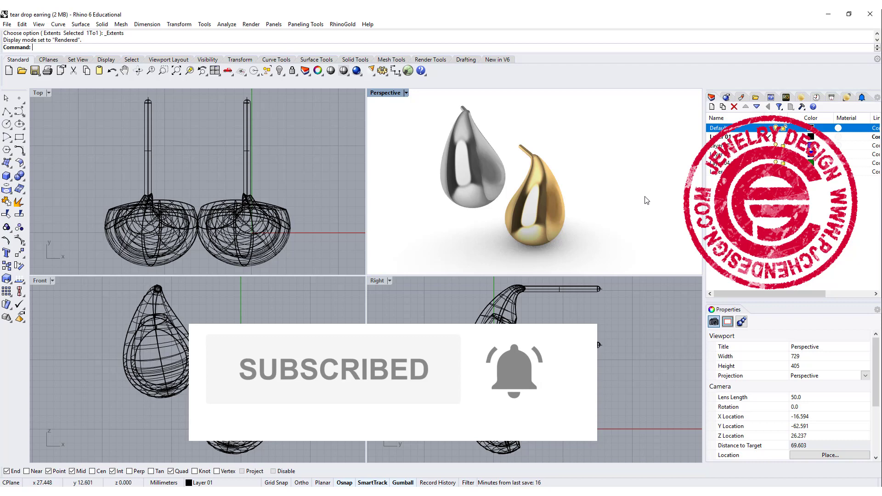
right_drag(616, 203, 592, 187)
Hide the earring models' layer and switch the Perspective view to Ghosted display
right_drag(593, 188, 590, 200)
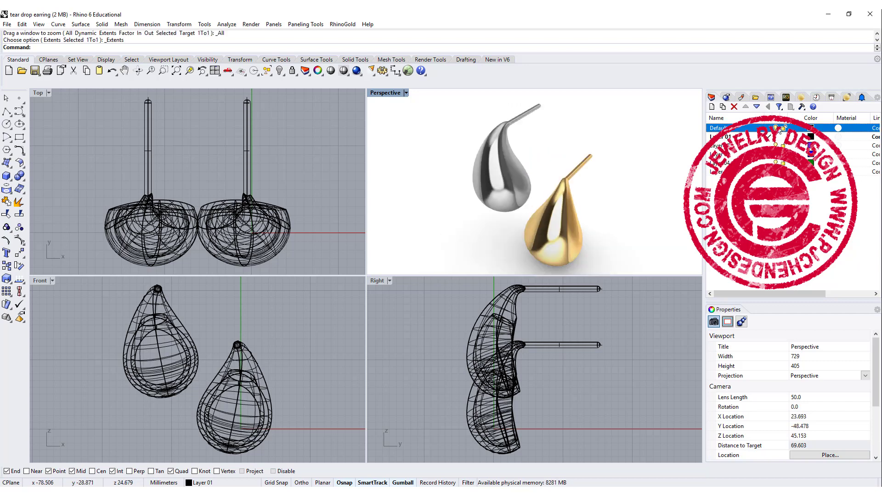
click(775, 128)
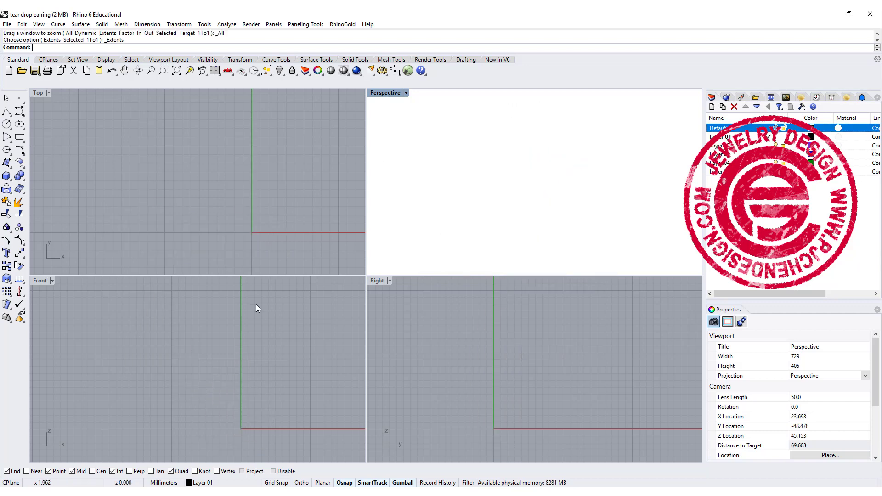
click(406, 94)
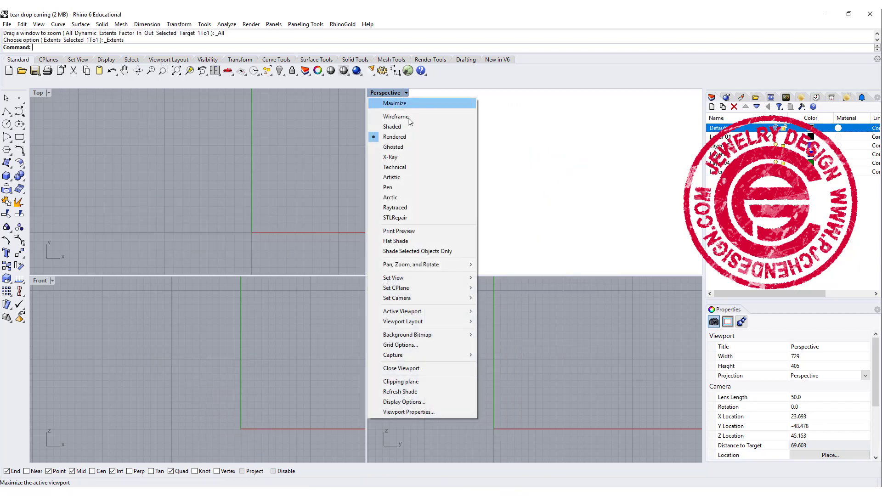
click(403, 147)
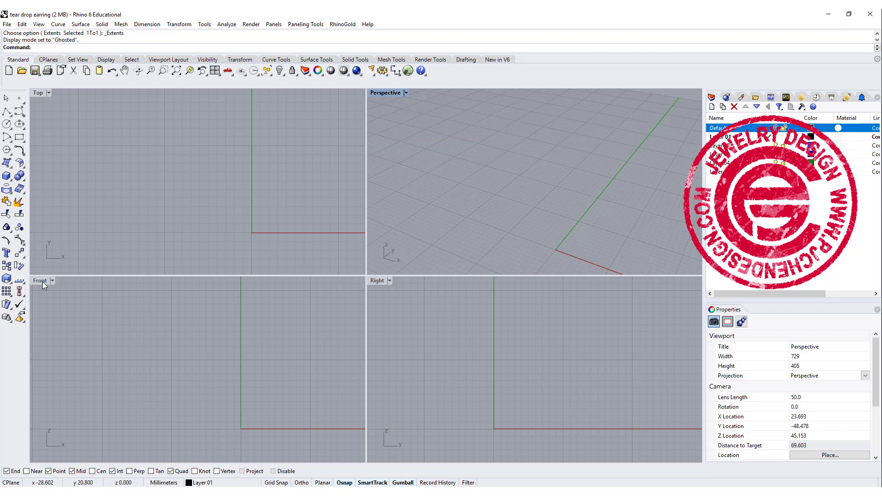
Maximize the Front view and draw a centre-point rectangle centred at the origin (0)
double_click(40, 281)
scroll(383, 206, down, 3)
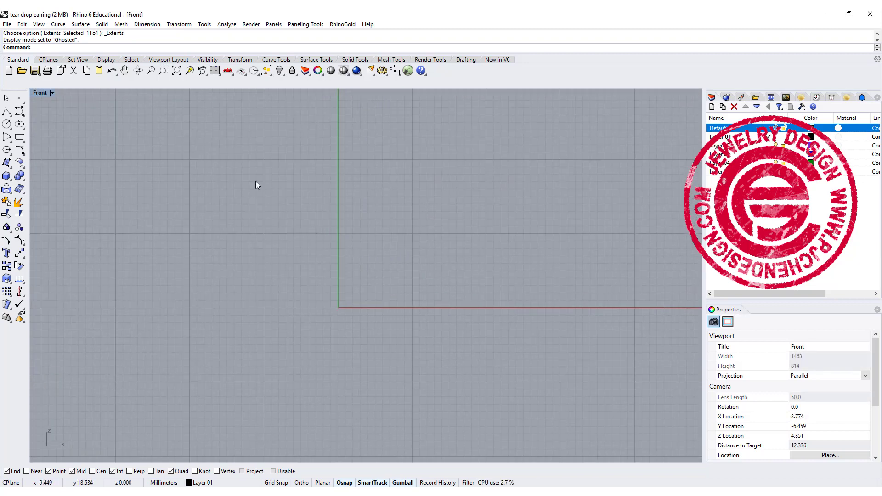
click(19, 138)
click(46, 142)
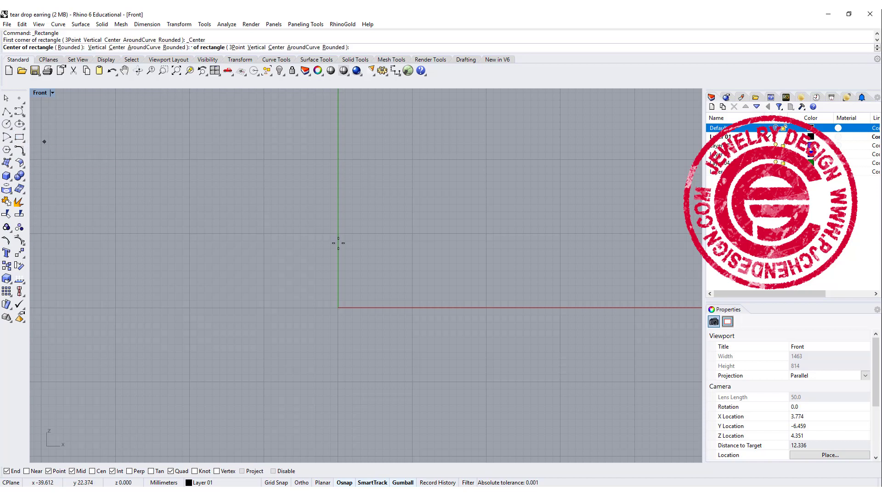
text(0)
key(Return)
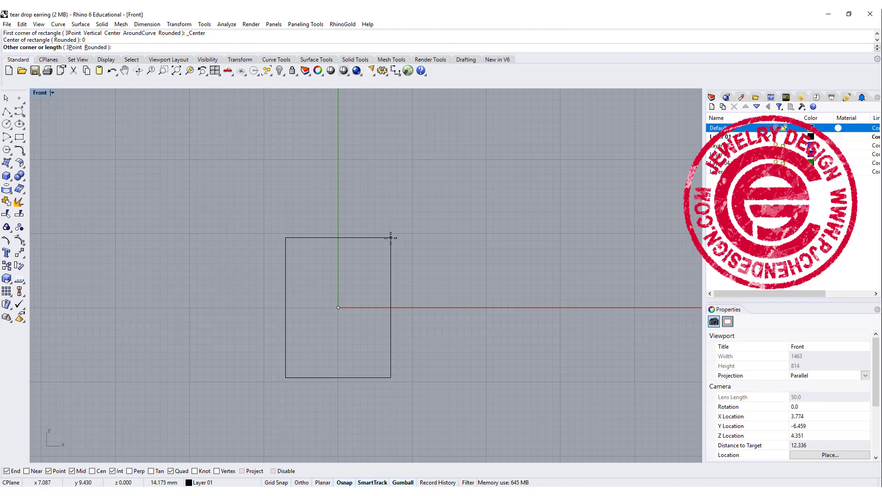
click(390, 238)
right_drag(318, 248, 298, 230)
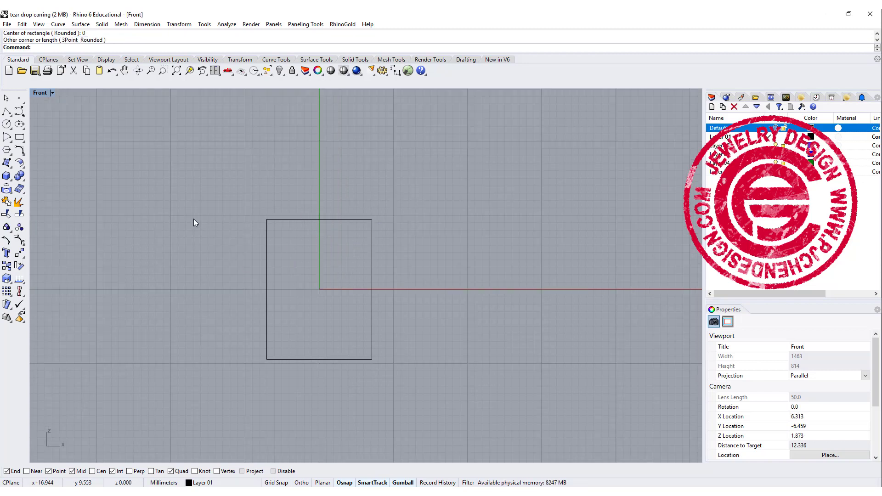
right_click(7, 126)
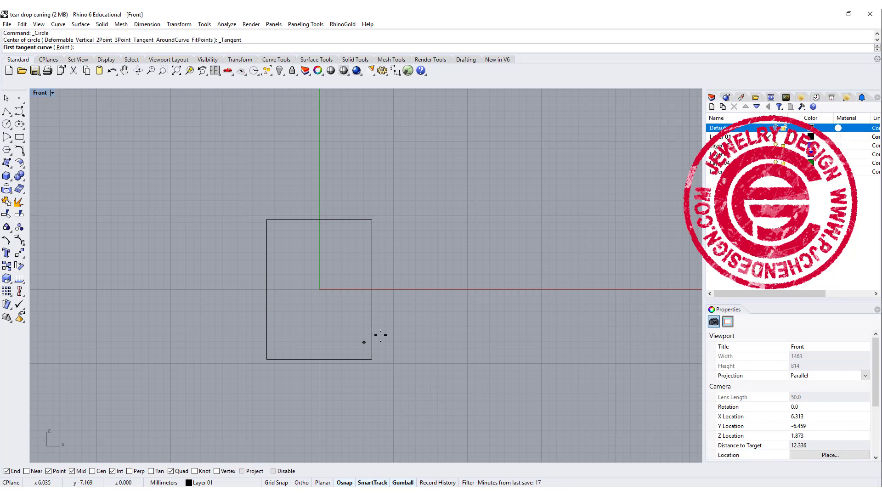
Draw a circle tangent to three curves: the rectangle's left, right and bottom edges
click(6, 124)
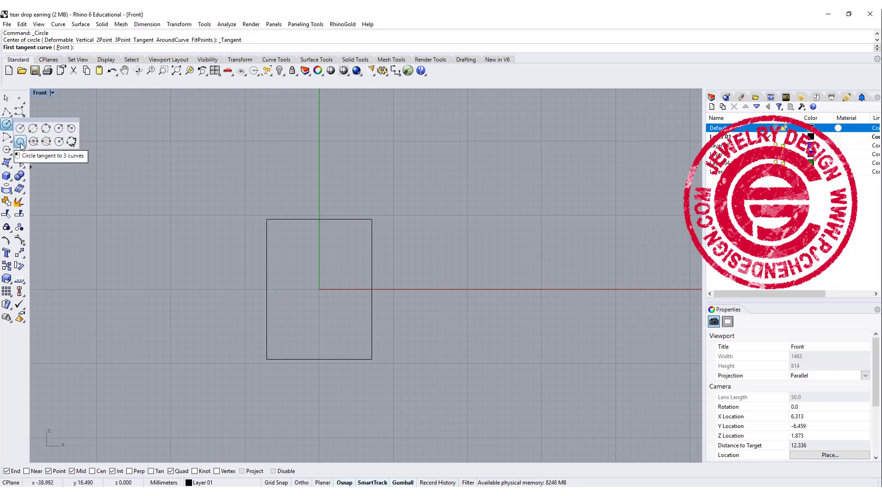
click(267, 320)
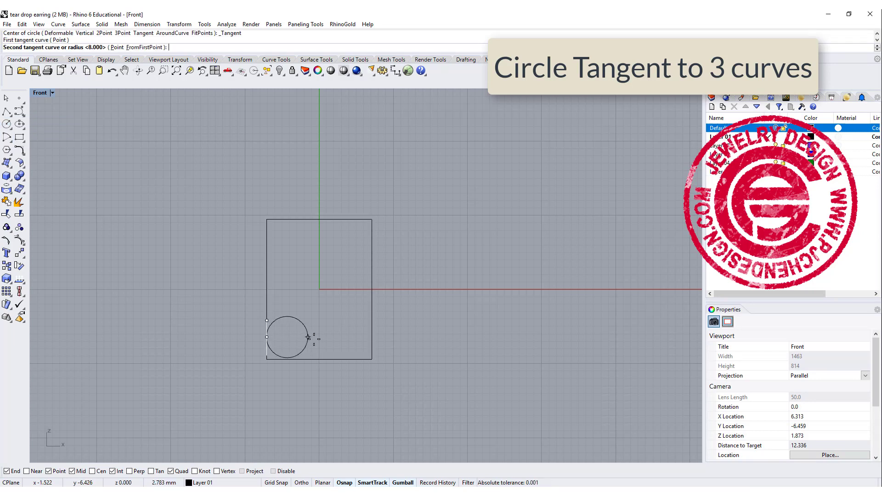
click(370, 311)
click(328, 359)
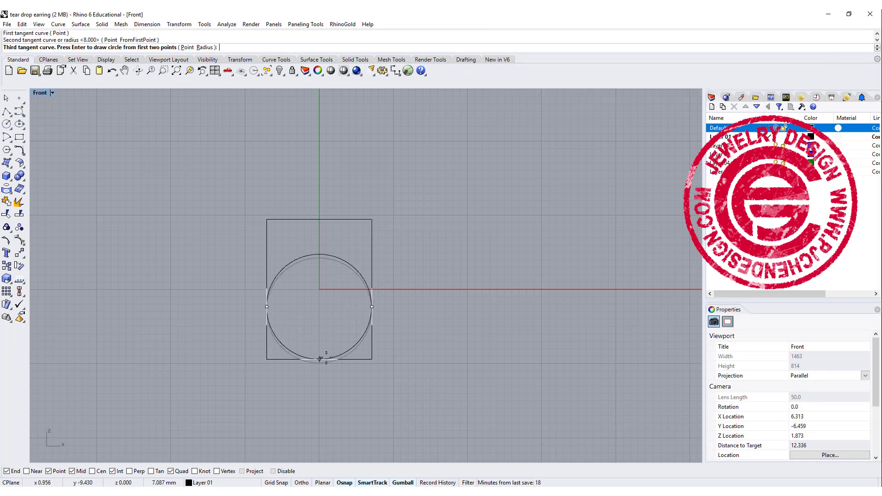
scroll(262, 318, up, 2)
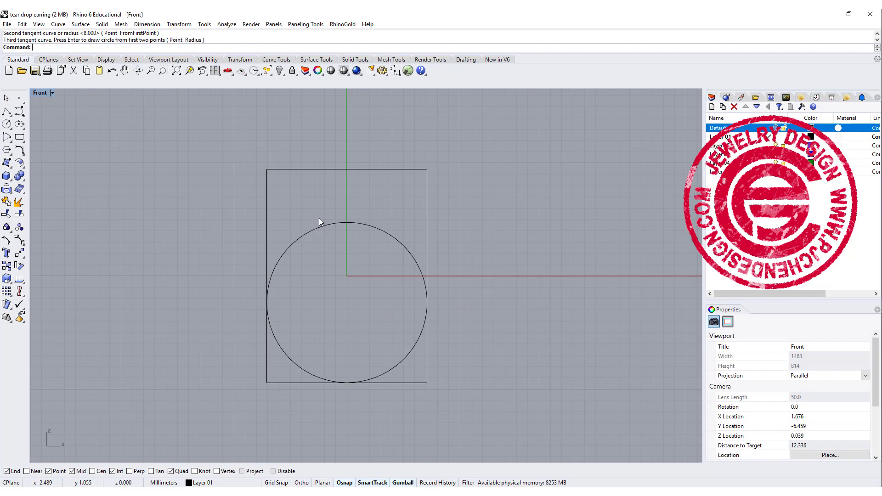
Trim away the circle's upper half, using the rectangle as the cutting boundary
click(427, 332)
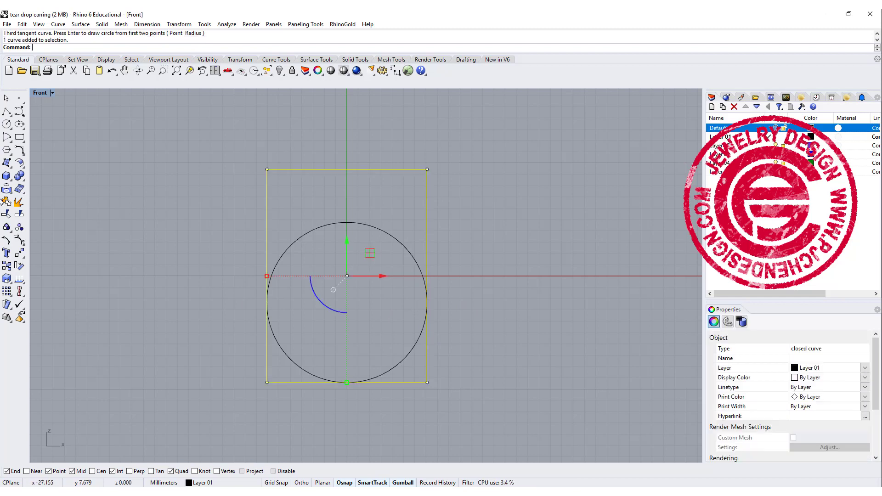
click(6, 213)
click(316, 228)
key(Return)
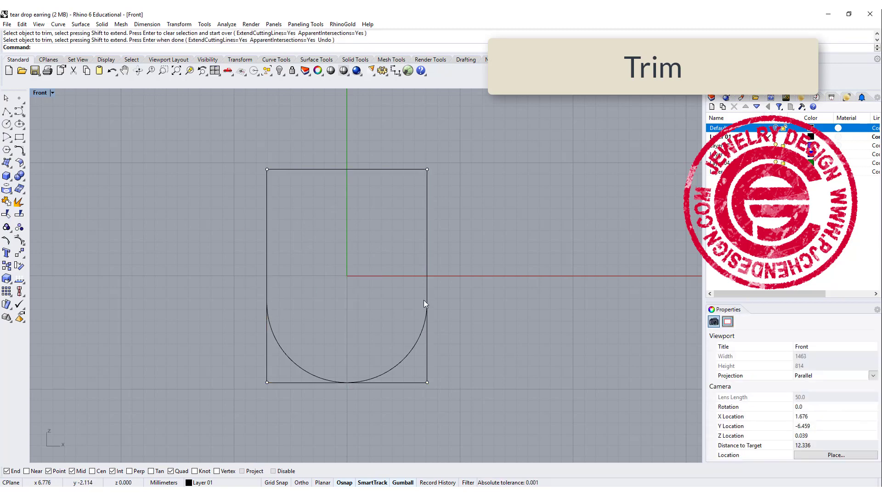
Draw an angled line and a short vertical line near the rectangle's top edge
right_drag(335, 240, 298, 236)
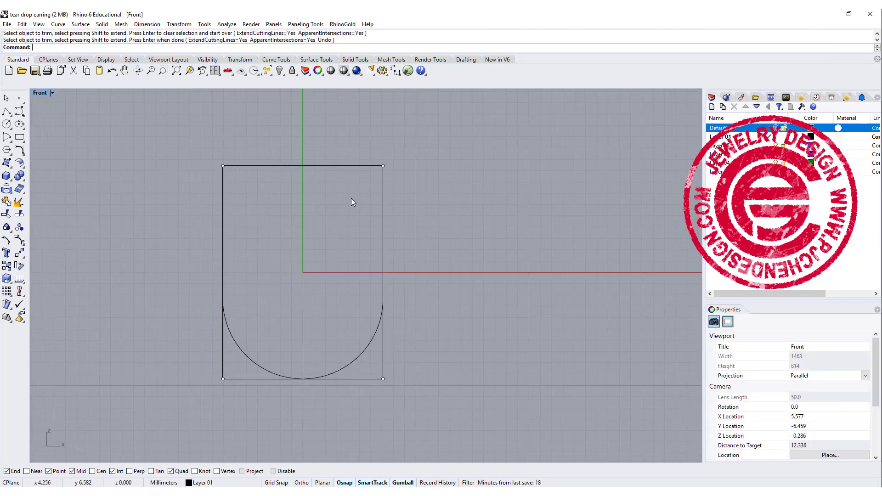
right_drag(339, 205, 323, 223)
click(6, 112)
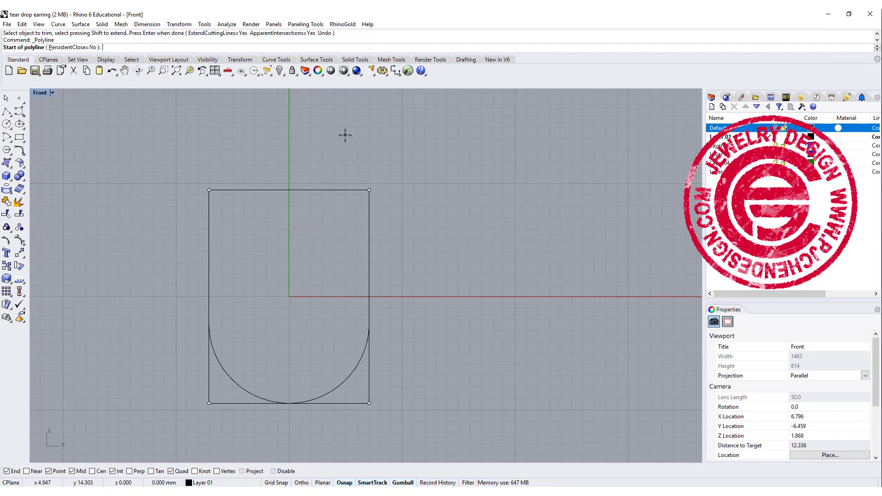
scroll(309, 179, up, 2)
click(307, 200)
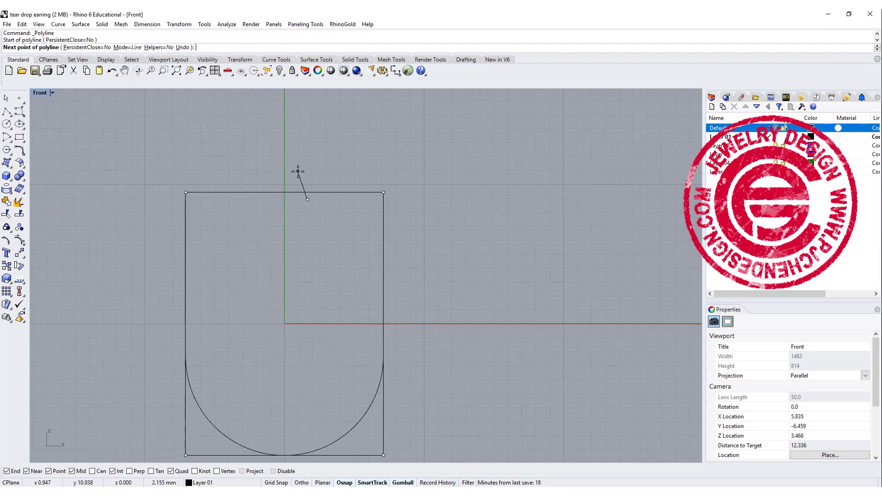
click(296, 171)
key(Return)
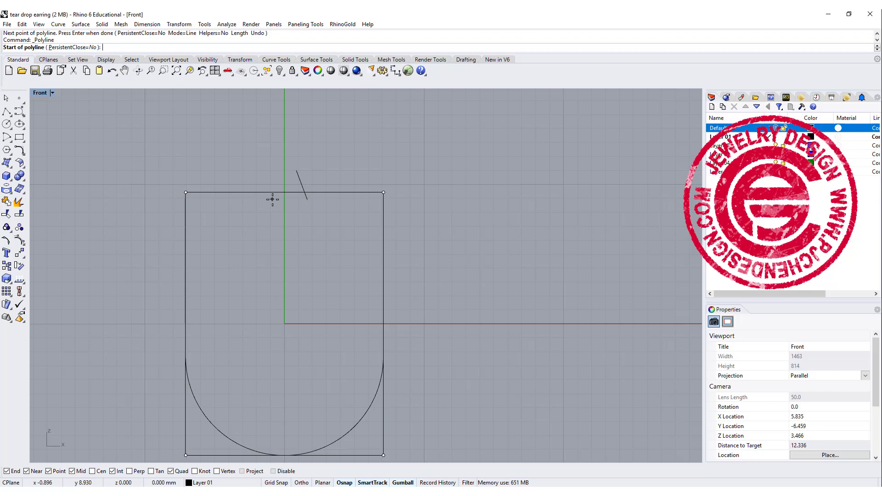
key(Return)
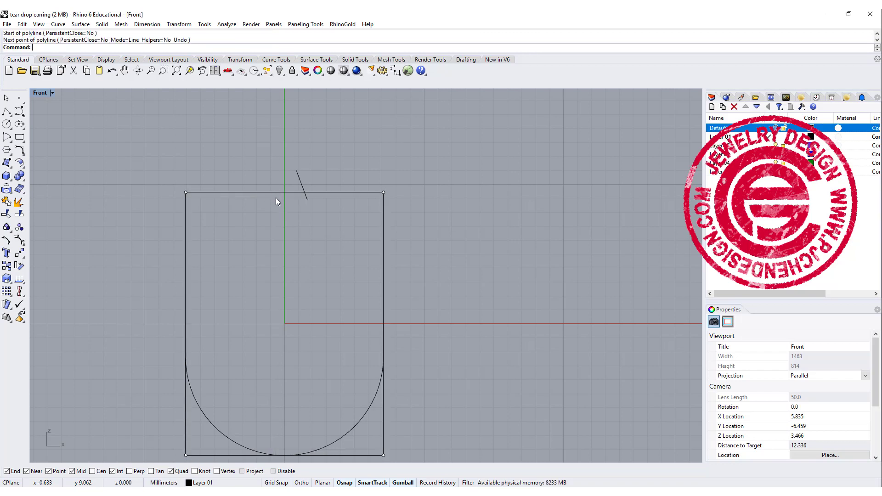
key(Return)
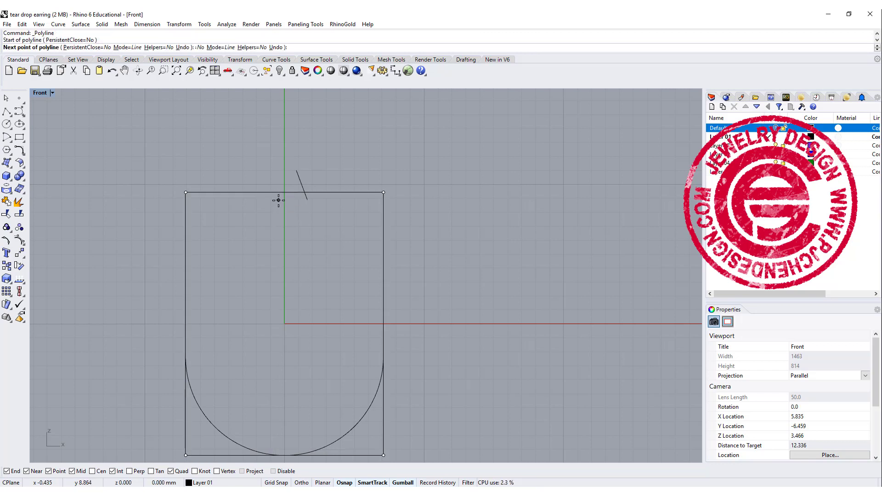
click(281, 182)
click(279, 201)
key(Return)
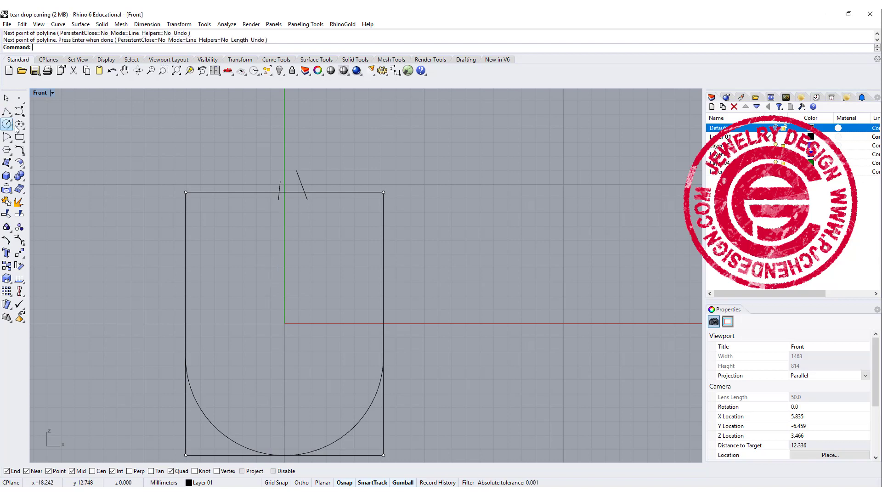
Blend the angled line into the arc's right side
click(24, 155)
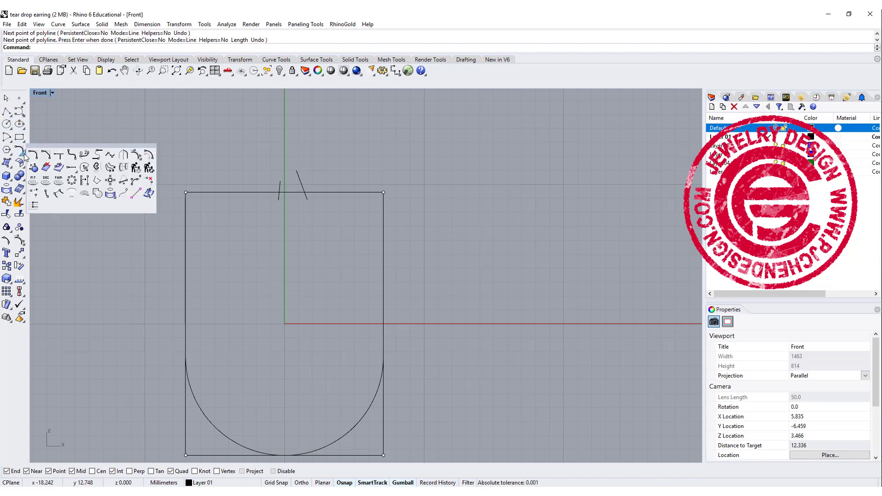
click(83, 155)
click(308, 200)
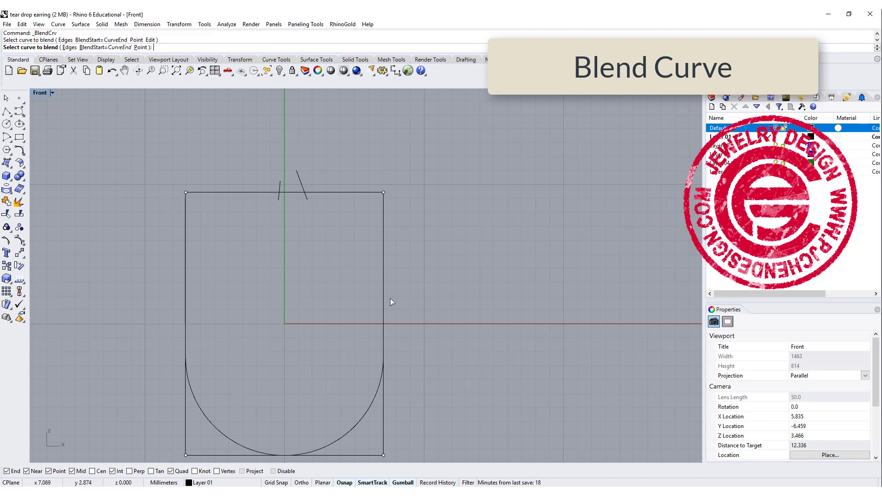
click(382, 369)
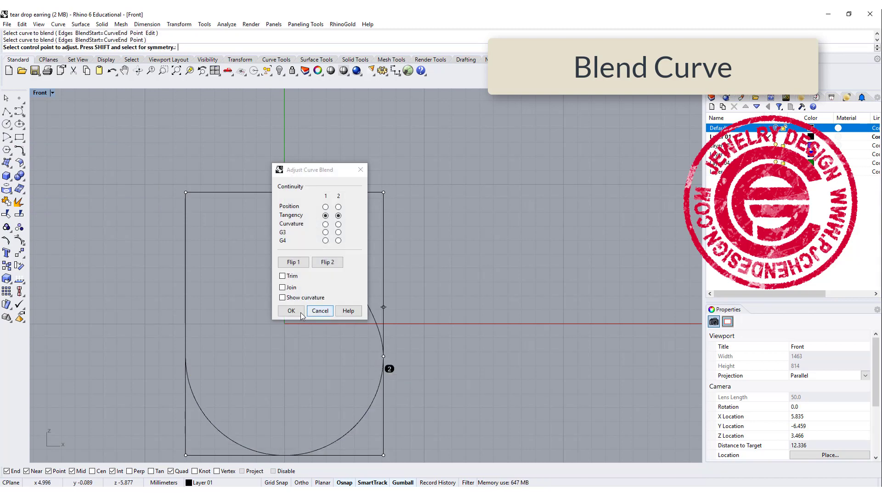
click(300, 311)
Blend the short vertical line into the arc's left side and delete the leftover angled line
key(Return)
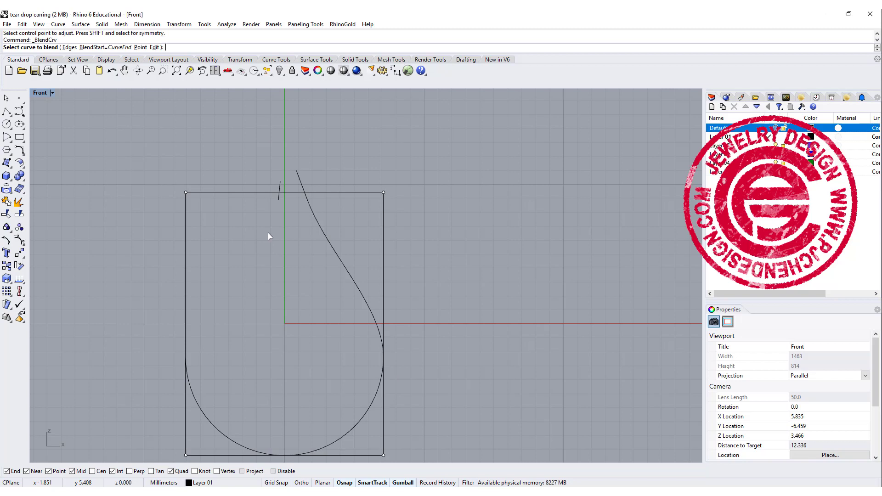
click(278, 199)
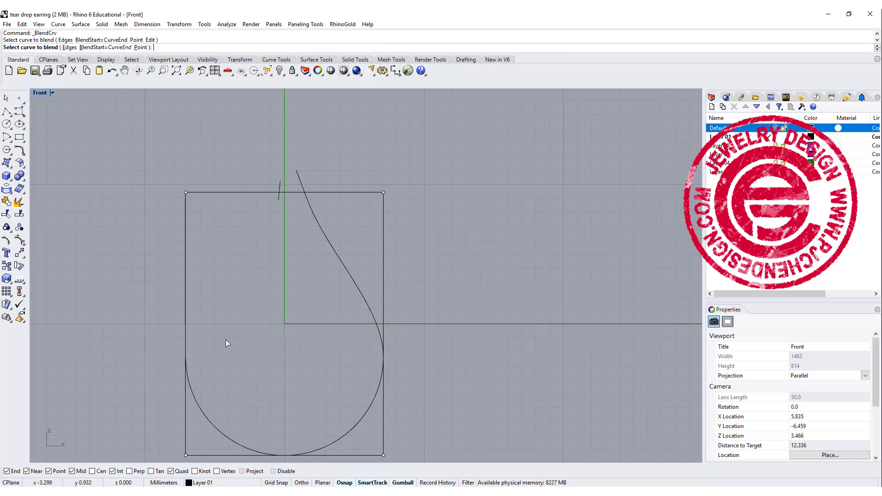
click(188, 372)
click(298, 311)
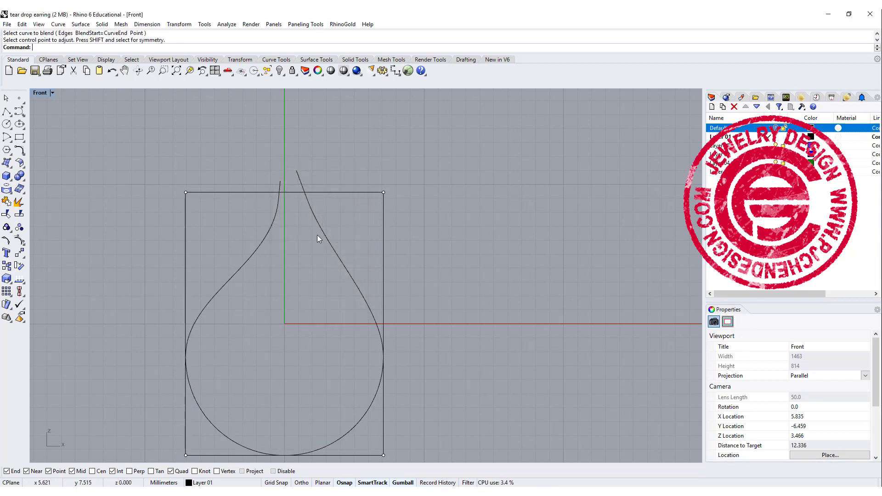
click(301, 184)
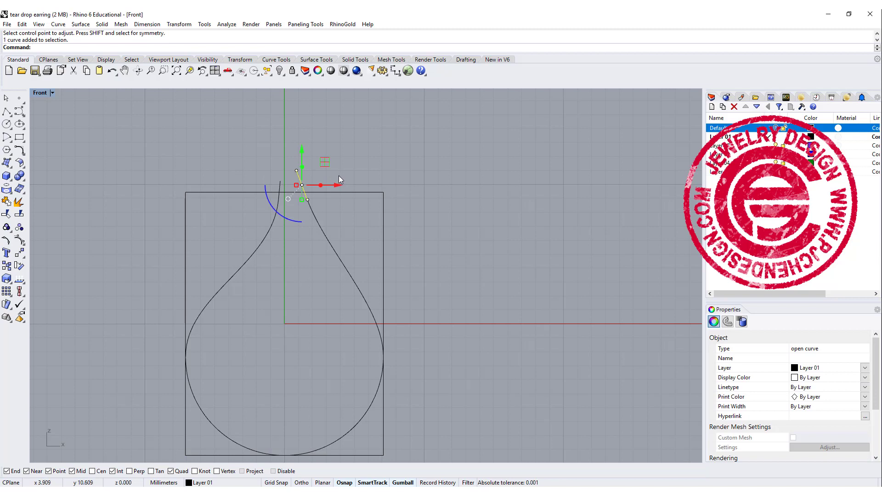
key(Delete)
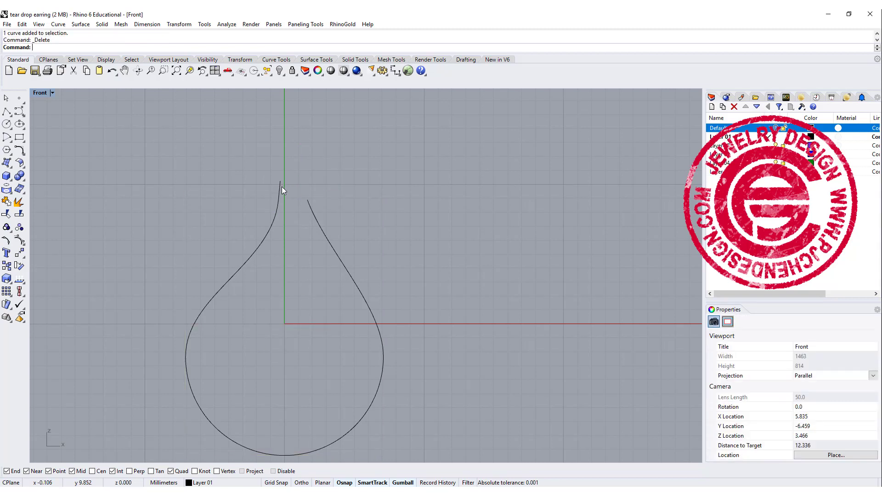
Bridge the two curves' top ends with a tangent blend, adjusting its control points to round the tip
right_drag(339, 195, 332, 175)
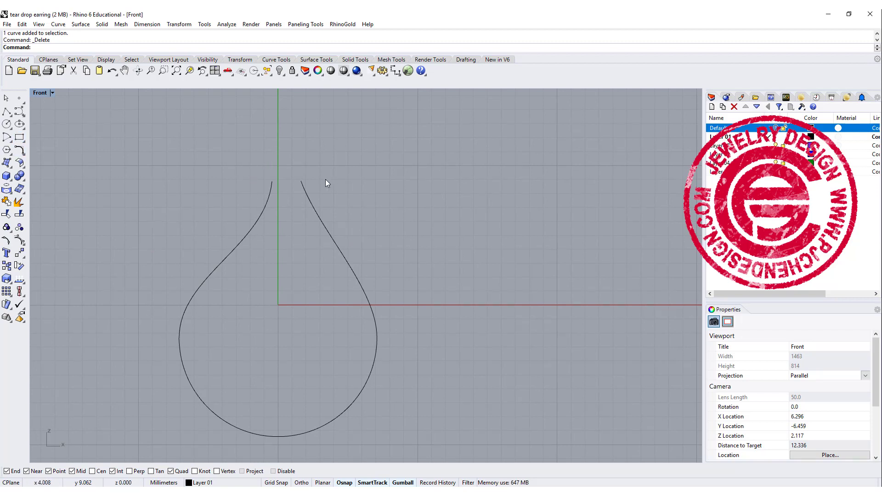
click(19, 150)
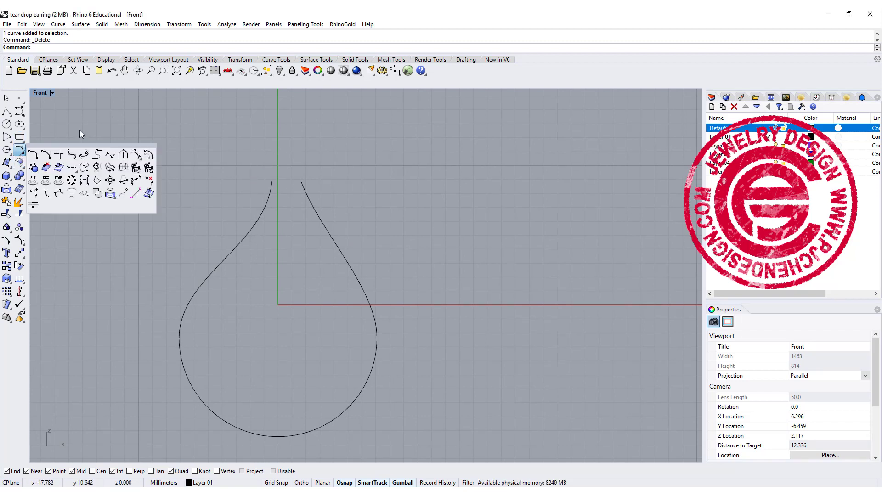
click(97, 156)
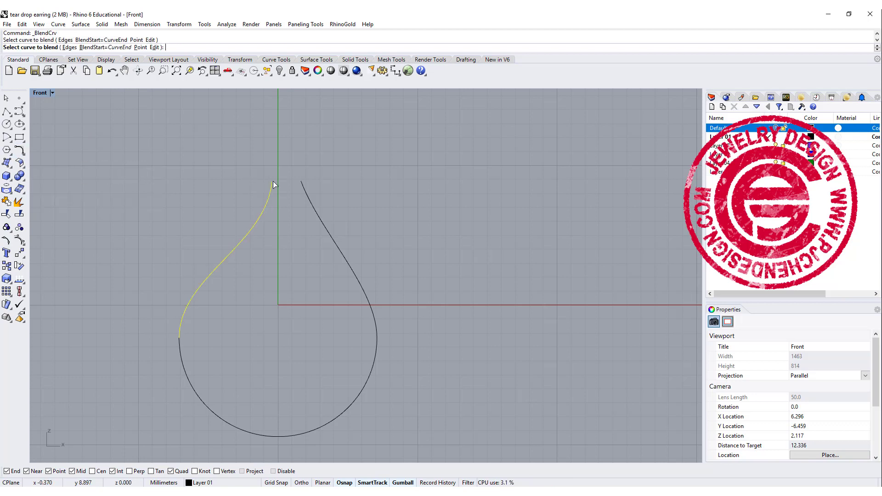
click(273, 182)
click(301, 181)
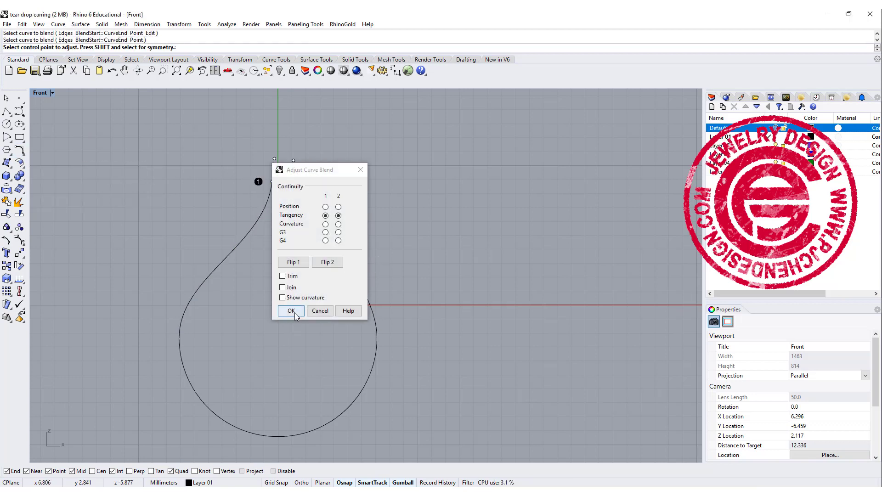
drag(323, 165, 472, 122)
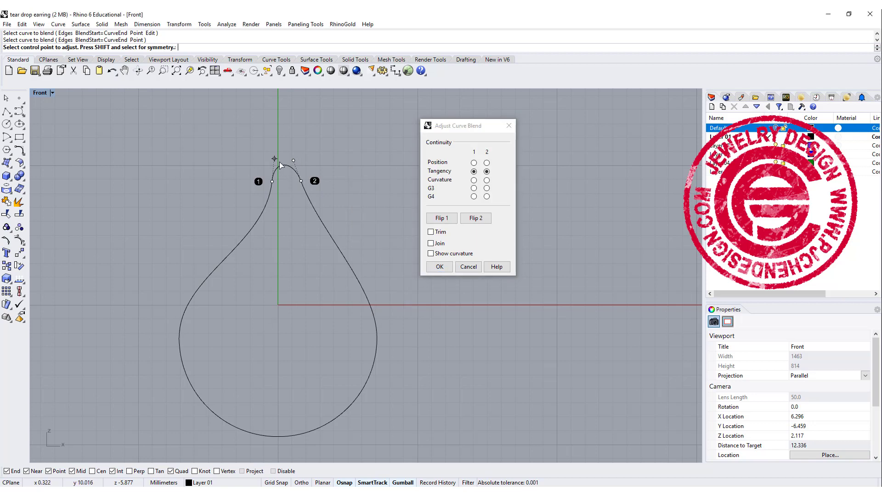
click(294, 161)
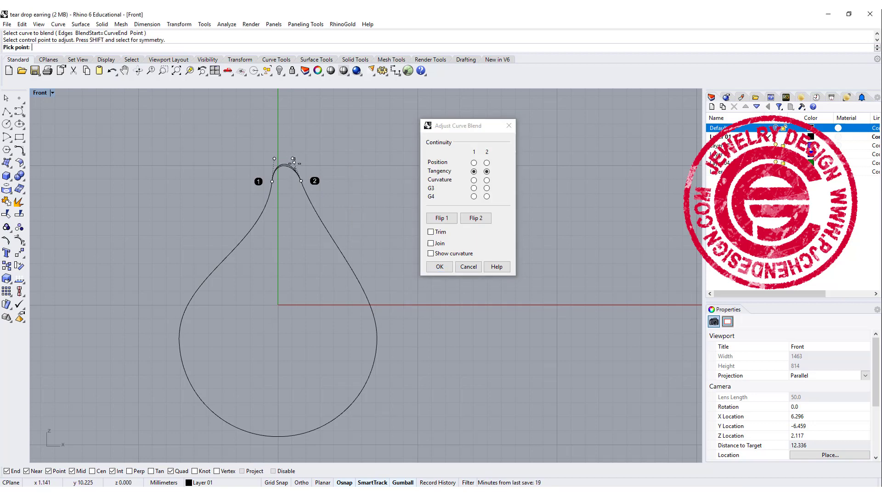
click(295, 164)
click(274, 159)
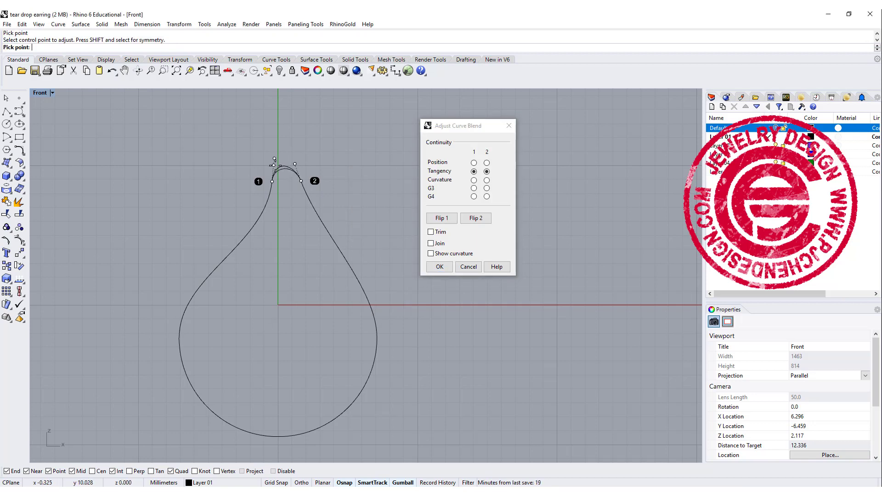
click(274, 165)
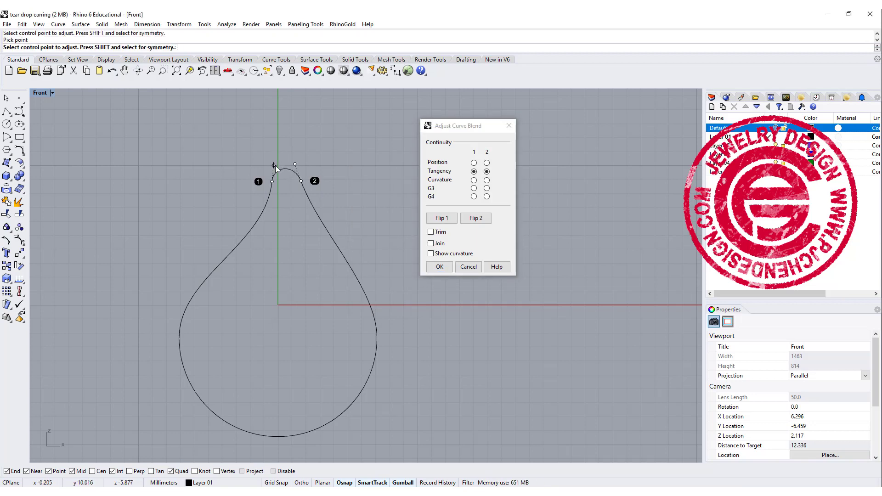
click(445, 267)
Select all four teardrop curves and join them into one closed curve
scroll(390, 222, down, 2)
right_drag(398, 249, 390, 233)
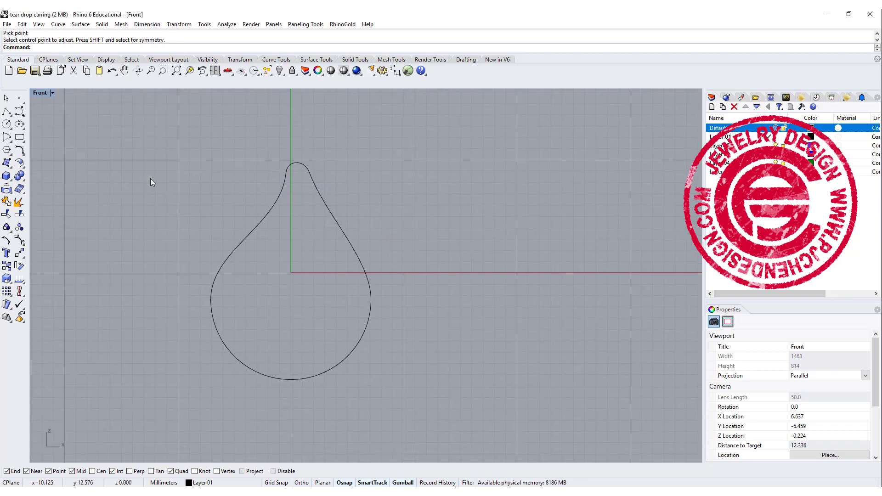
key(ctrl+a)
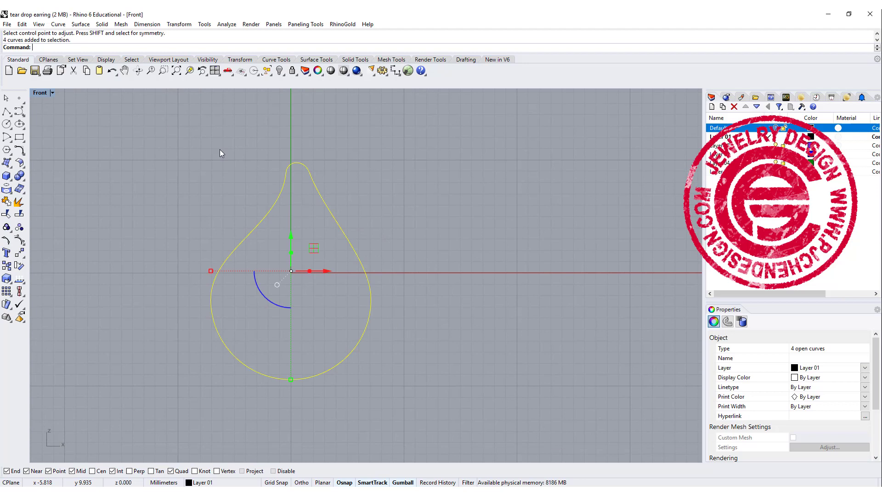
click(6, 202)
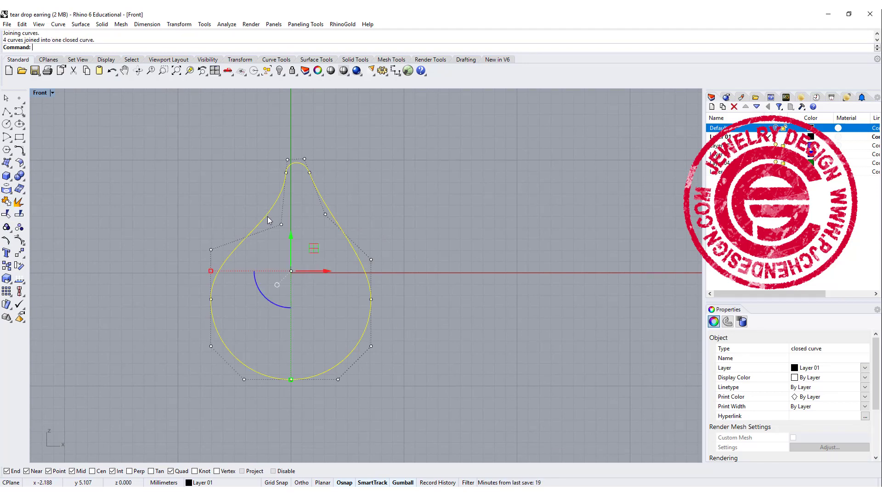
Try reshaping the teardrop by dragging control points on its left side
click(279, 223)
drag(312, 227, 317, 228)
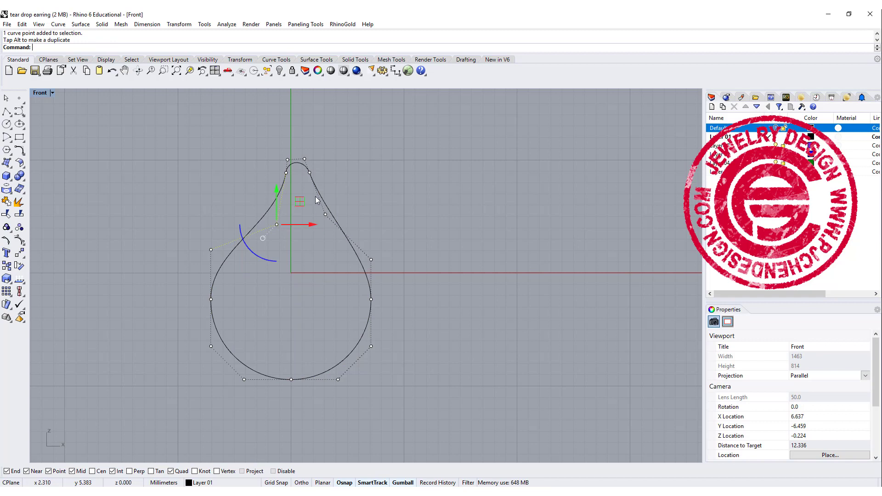
click(395, 184)
scroll(290, 181, up, 4)
click(272, 193)
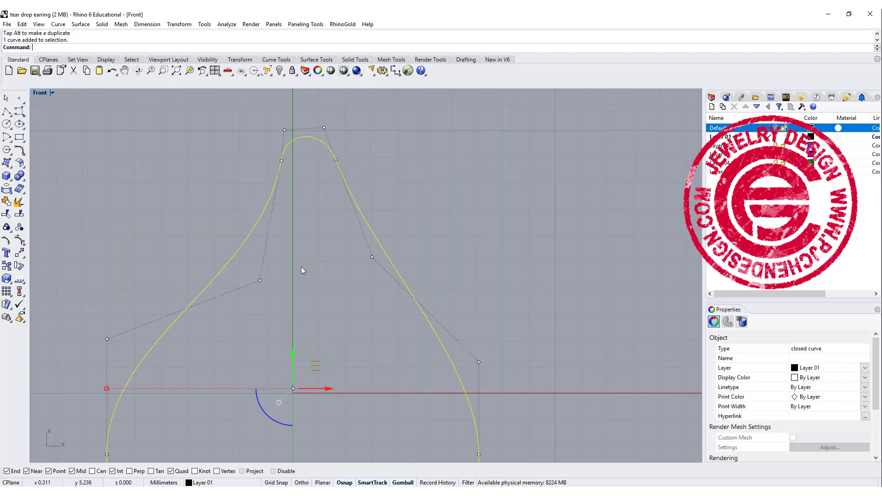
click(260, 281)
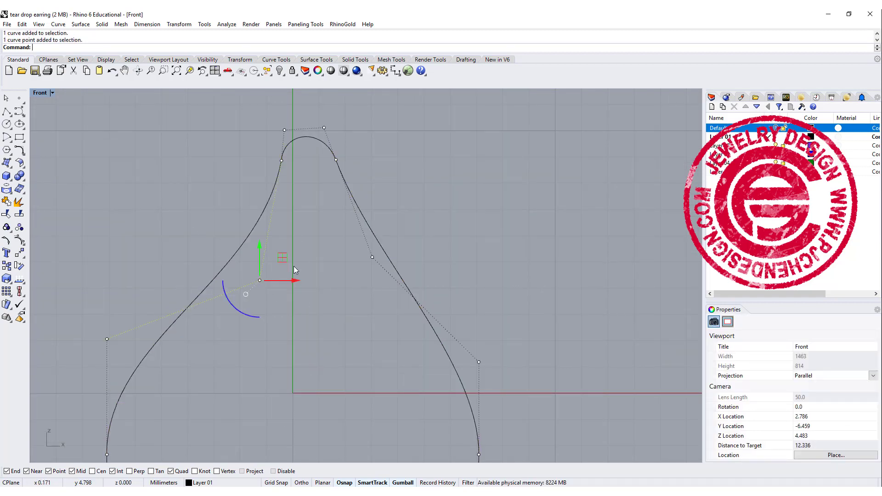
drag(285, 260, 218, 213)
Undo the control point changes and window-select the restored teardrop curve
key(Escape)
key(Escape)
scroll(271, 156, up, 6)
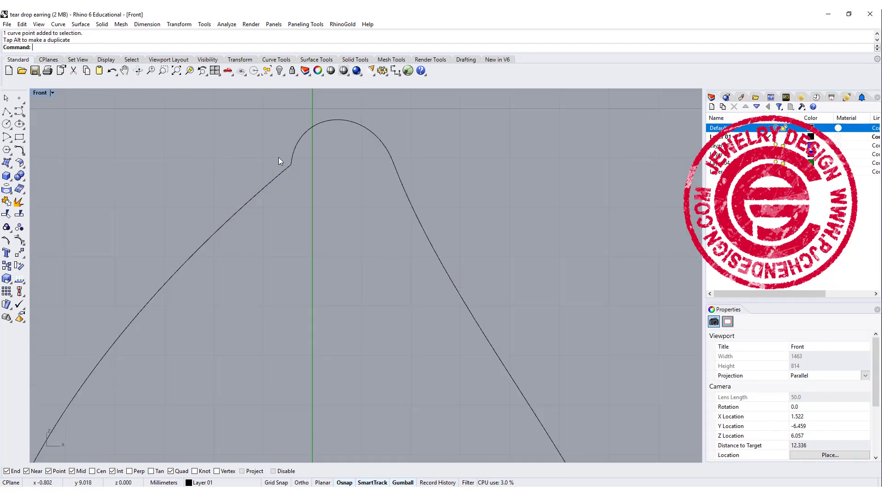
scroll(296, 205, down, 10)
key(ctrl+z)
scroll(394, 223, down, 6)
right_drag(395, 223, 340, 170)
key(Escape)
key(Escape)
right_drag(399, 203, 378, 194)
drag(239, 157, 234, 152)
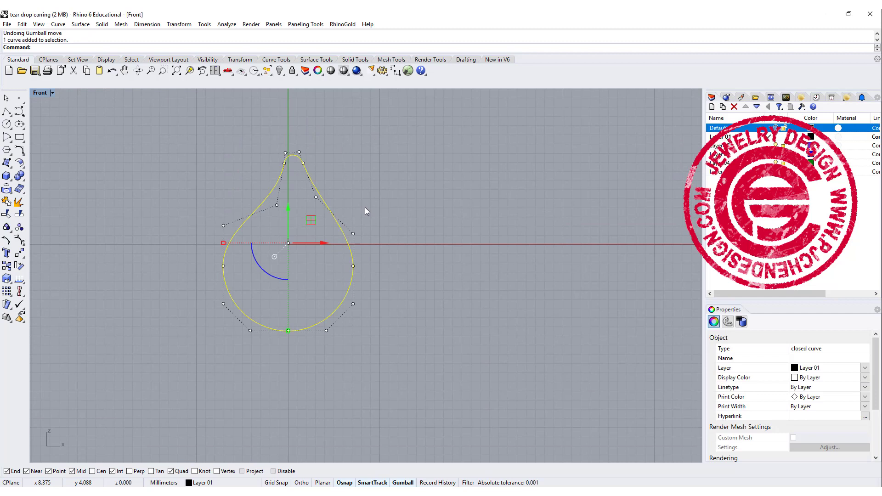
Rebuild the teardrop curve with a point count of 24 and degree 3
text(Rebuild)
key(Return)
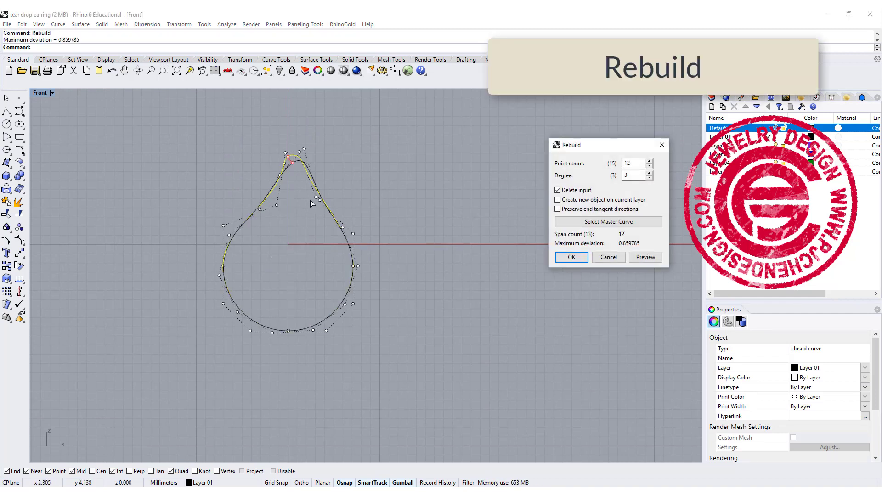
double_click(635, 164)
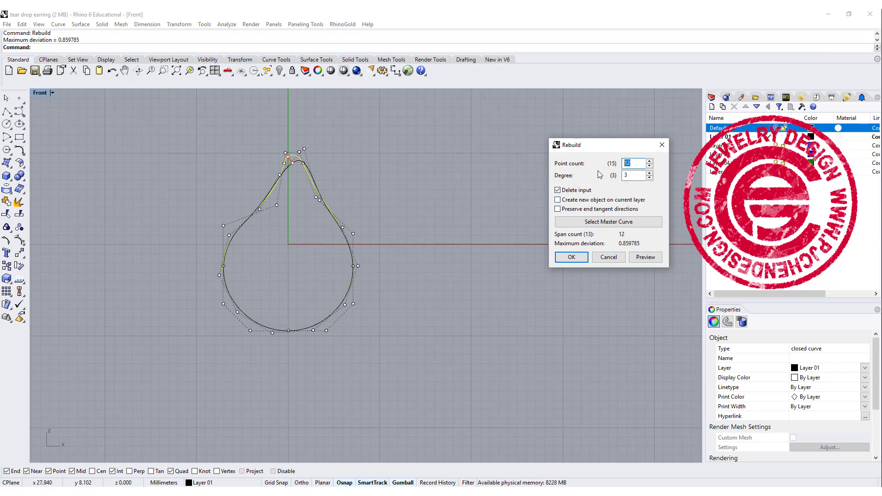
text(17)
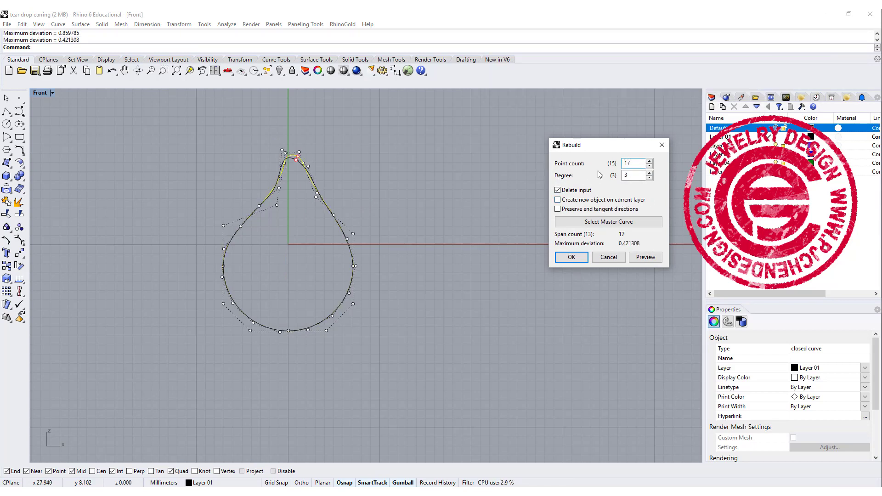
scroll(294, 166, up, 5)
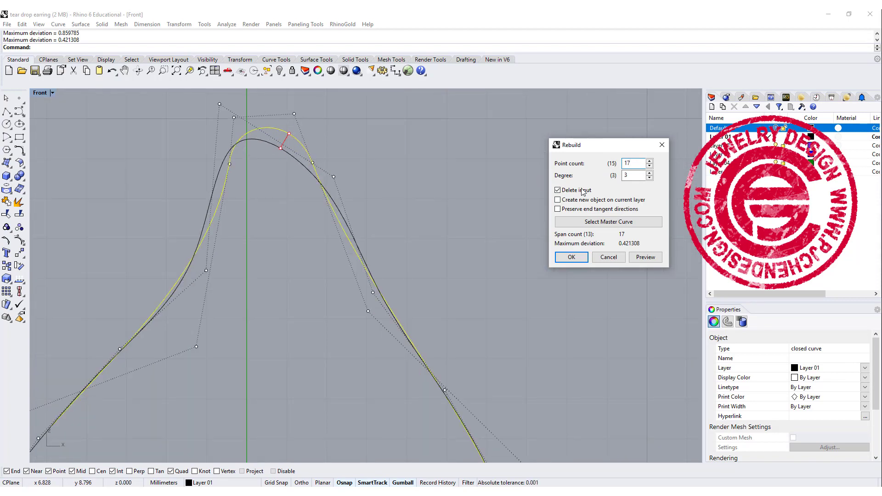
key(BackSpace)
key(BackSpace)
text(24)
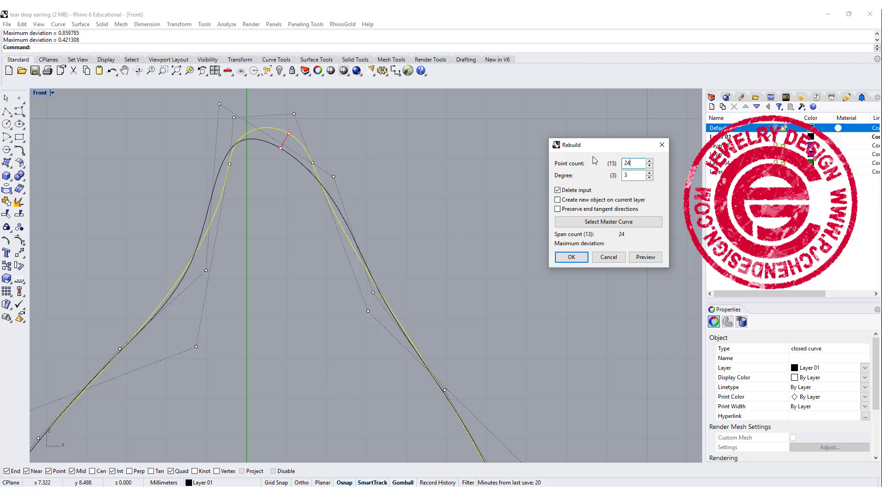
double_click(628, 162)
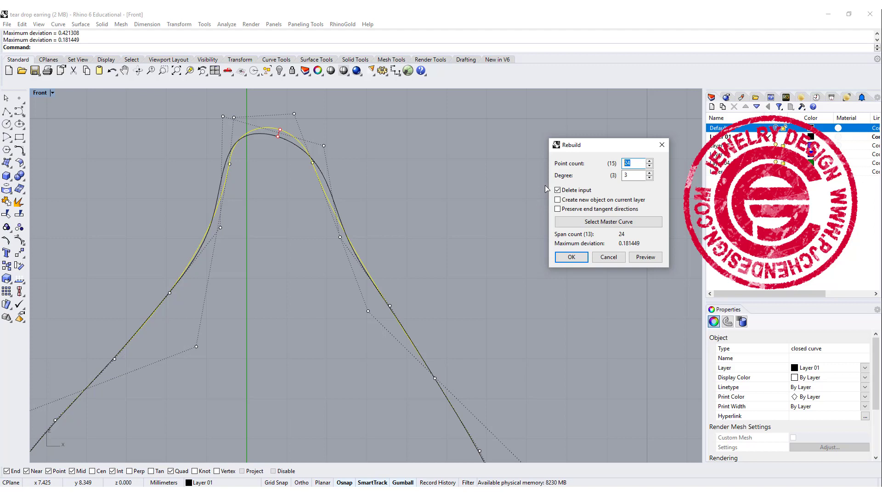
click(572, 258)
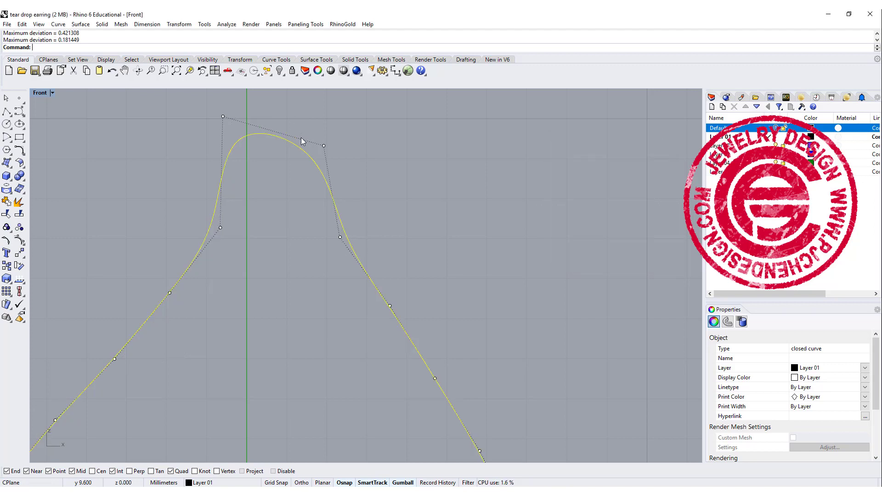
Drag the top-left control point rightward to smooth the teardrop's rounded tip
click(324, 146)
drag(223, 116, 256, 115)
scroll(377, 162, down, 10)
right_drag(437, 205, 390, 202)
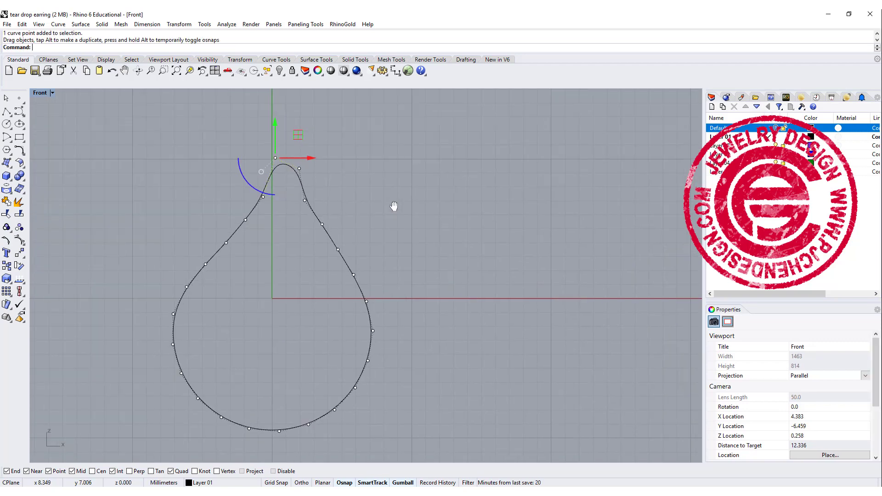
key(Escape)
Recentre the Front view on the teardrop and select the curve
scroll(276, 202, down, 4)
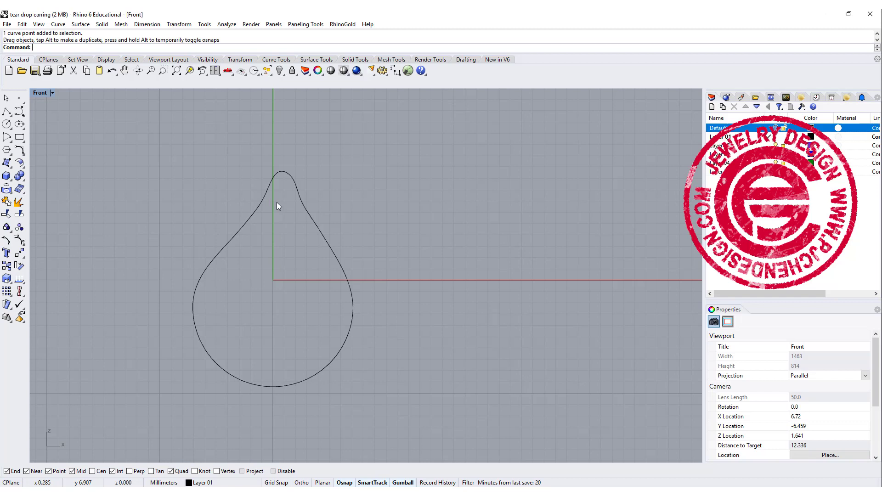
scroll(289, 190, up, 6)
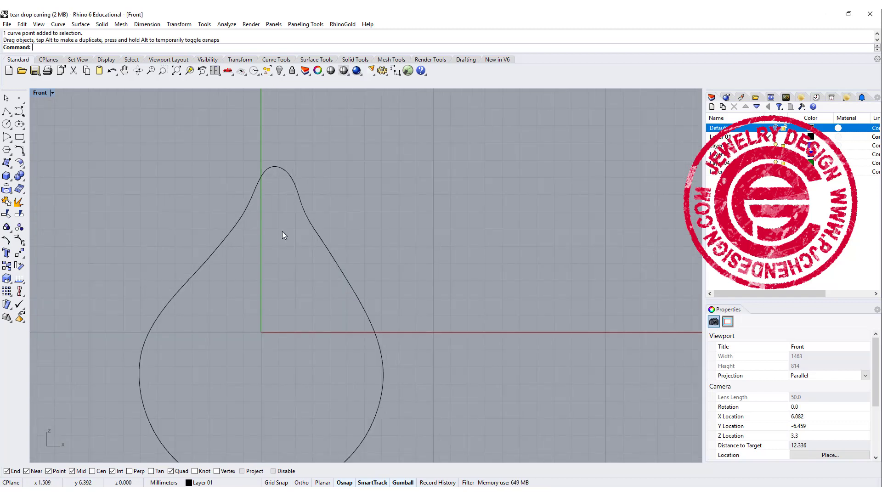
scroll(284, 235, down, 2)
right_drag(276, 223, 294, 237)
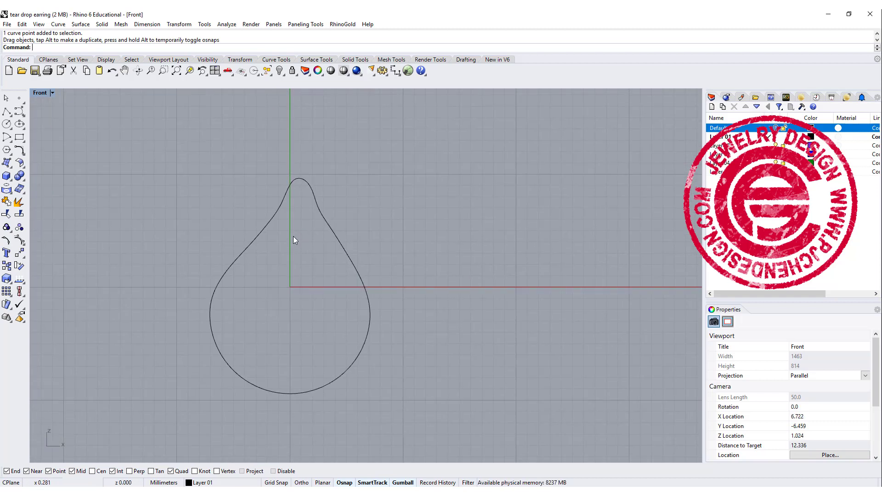
click(323, 215)
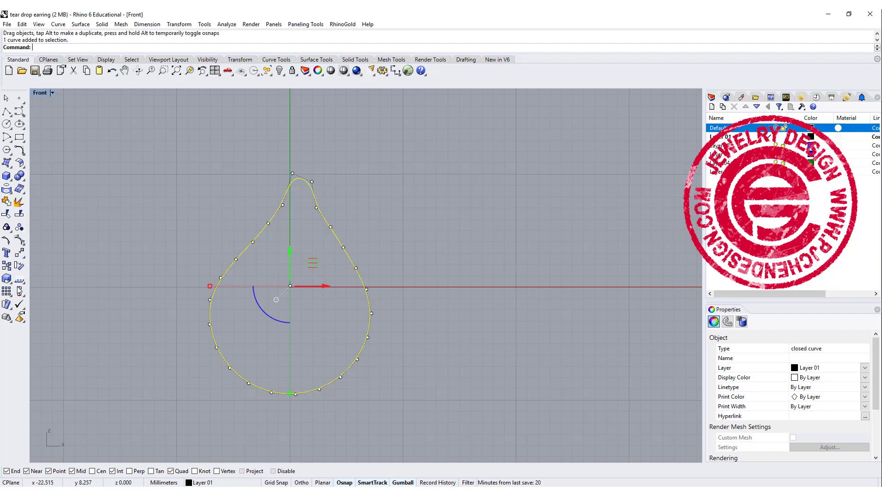
Split the teardrop curve at its bottom point into two halves and restore the four-view layout
click(20, 240)
click(68, 48)
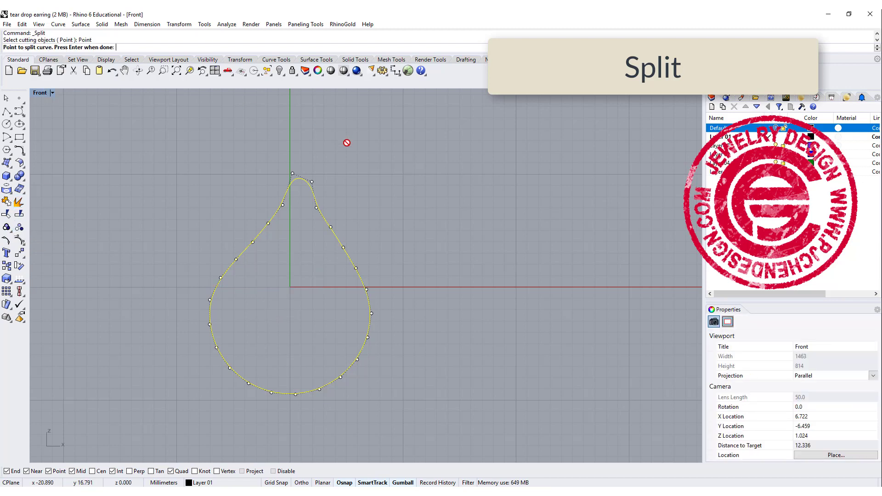
click(290, 393)
key(Return)
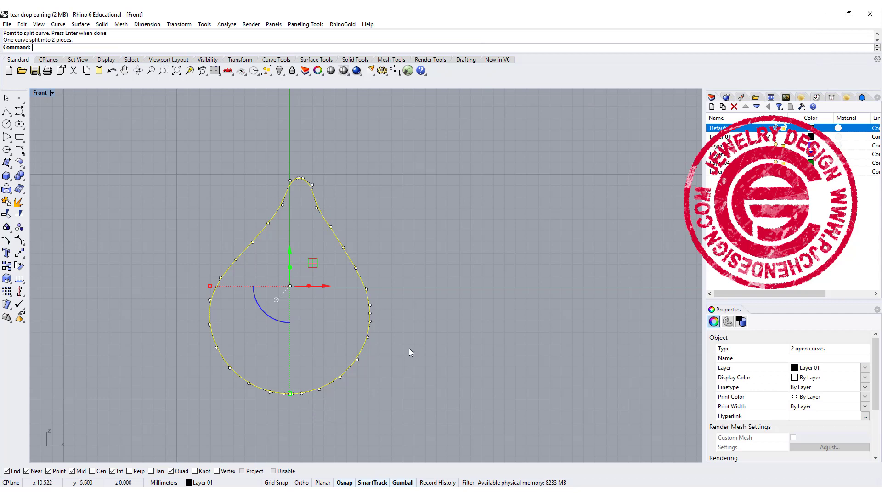
click(158, 166)
double_click(40, 92)
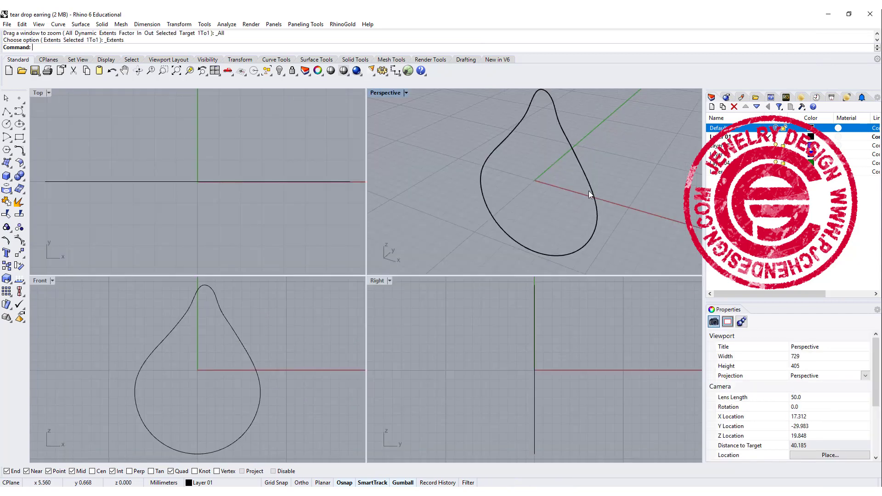
click(591, 192)
click(490, 156)
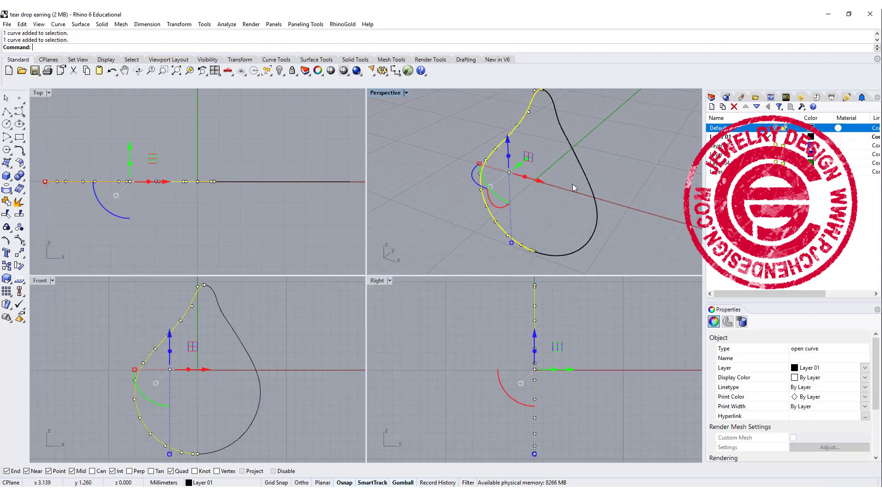
key(Escape)
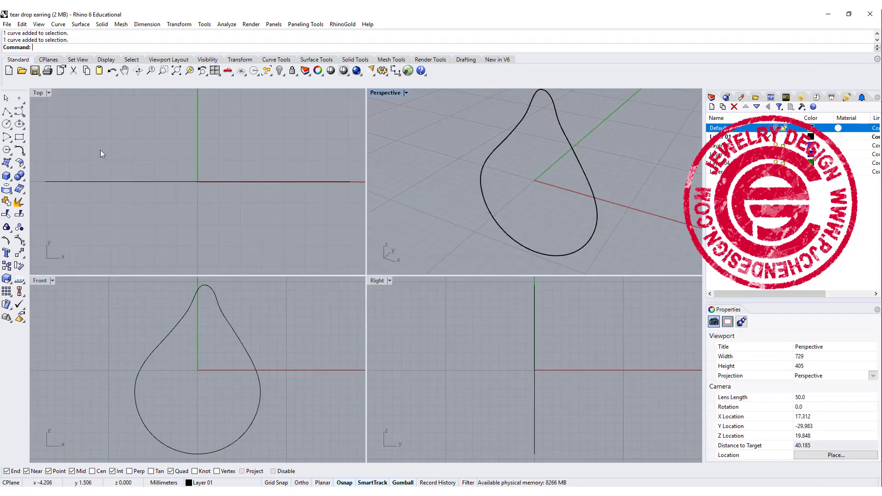
Draw a circle by diameter from the teardrop's left side to its right side
click(9, 127)
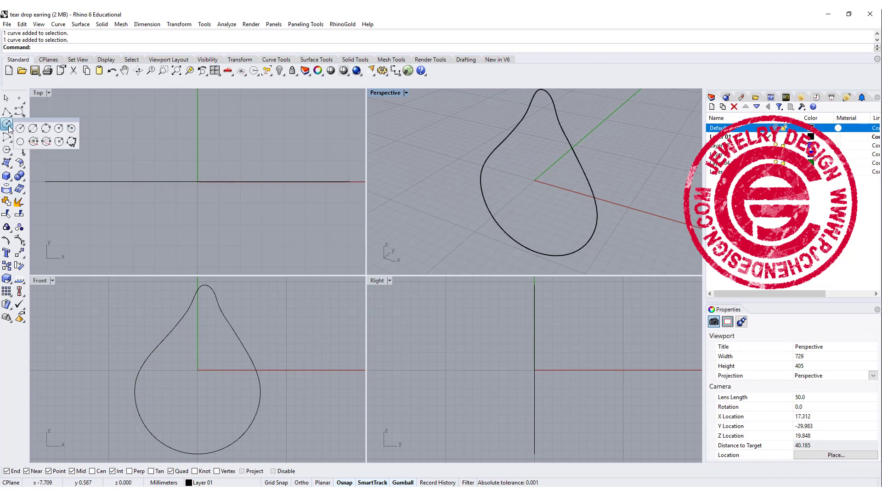
click(33, 130)
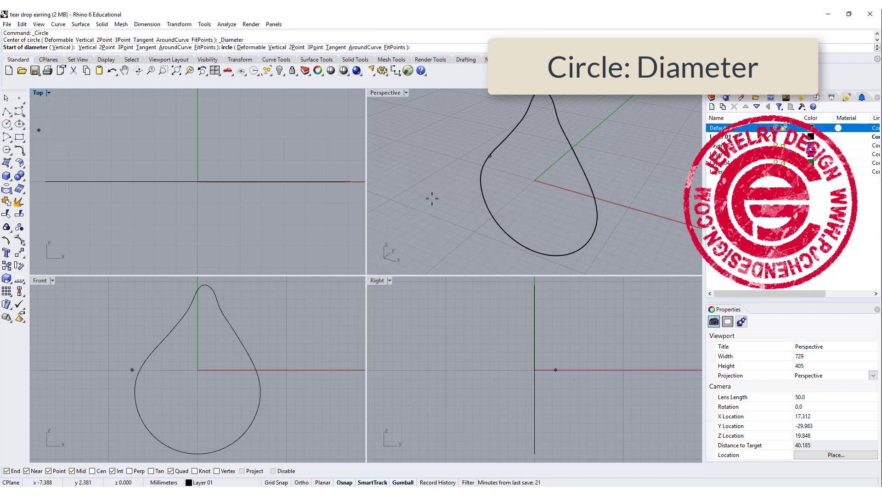
click(480, 182)
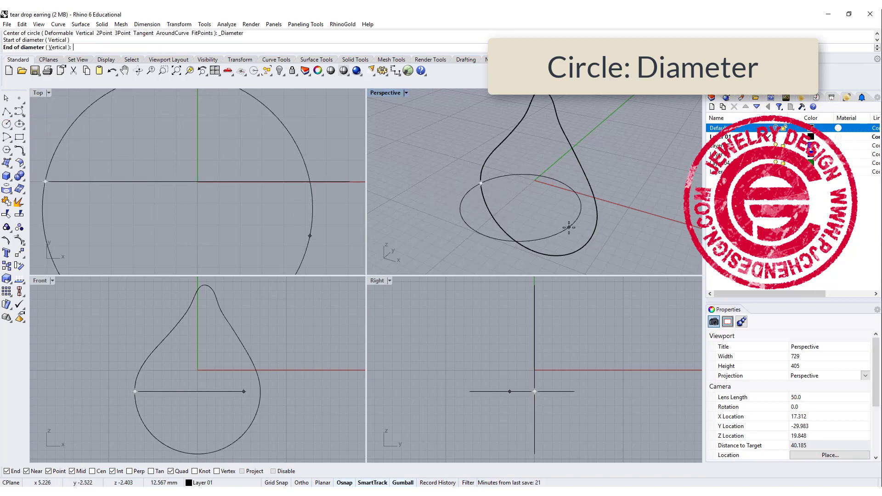
click(596, 224)
right_drag(640, 210, 593, 205)
scroll(529, 196, down, 4)
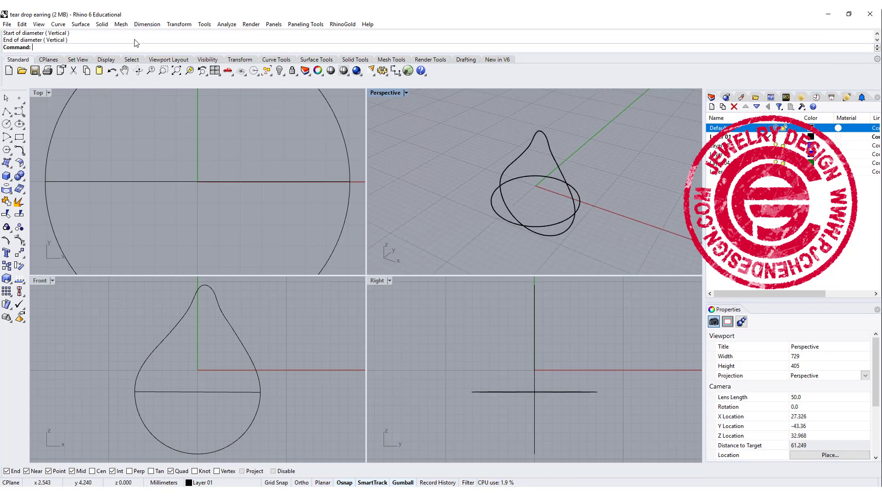
Sweep along both teardrop halves as rails, with point sections at the bottom and top tips and the circle between
click(81, 24)
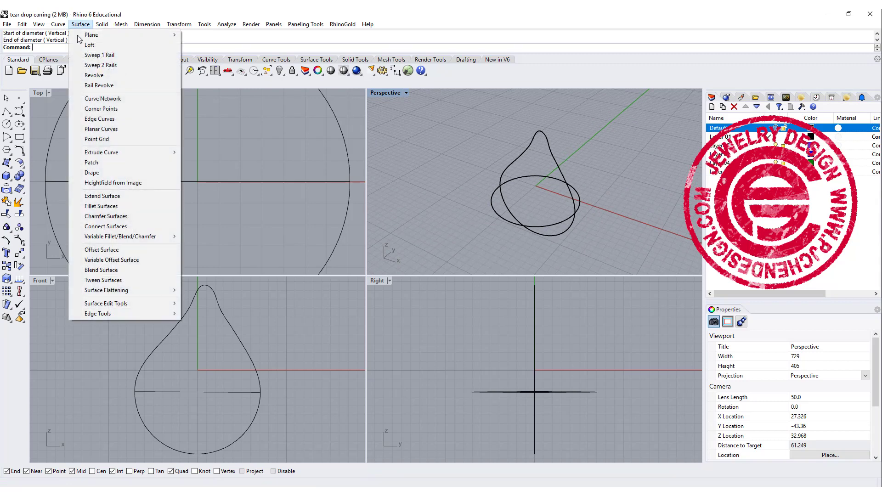
click(94, 64)
click(528, 230)
click(547, 234)
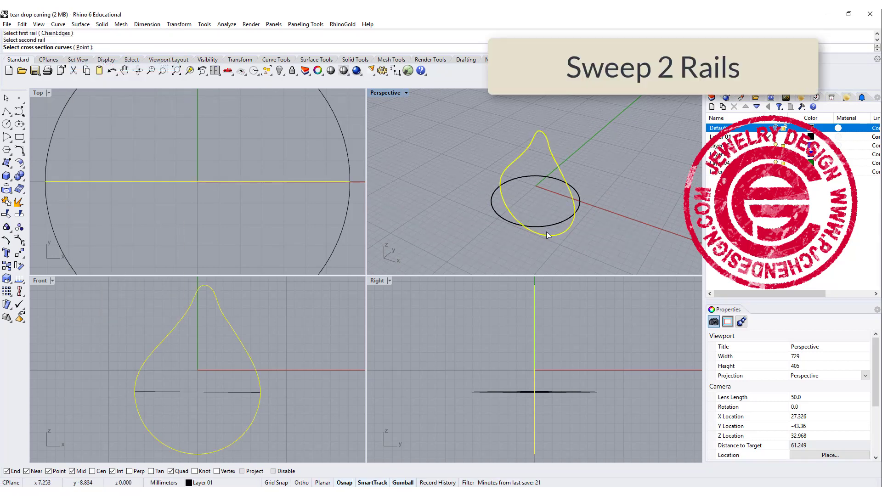
click(82, 48)
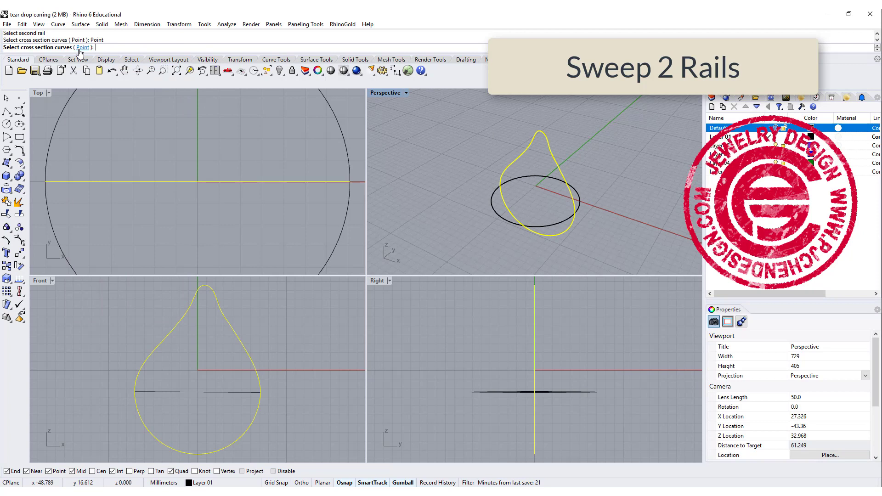
click(538, 235)
click(514, 225)
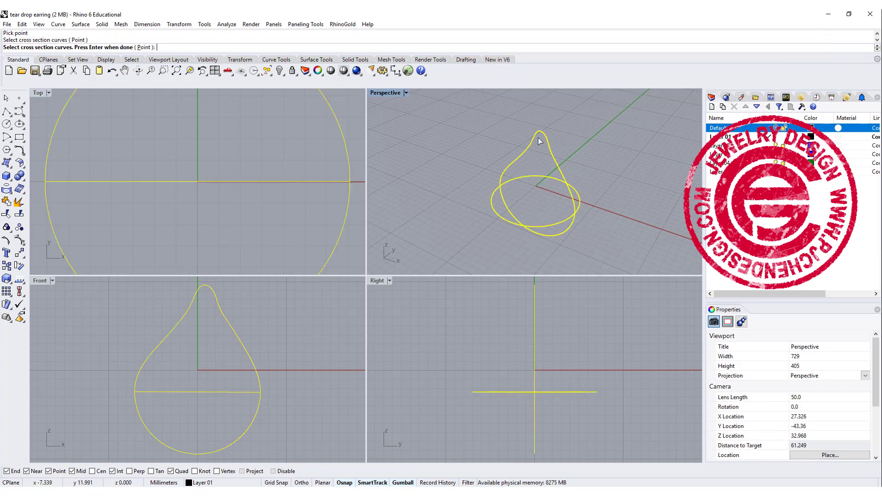
click(143, 48)
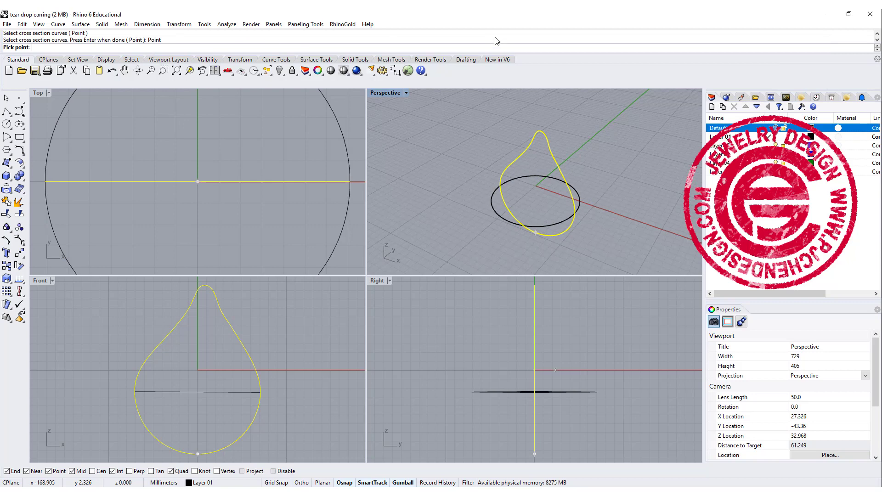
click(541, 132)
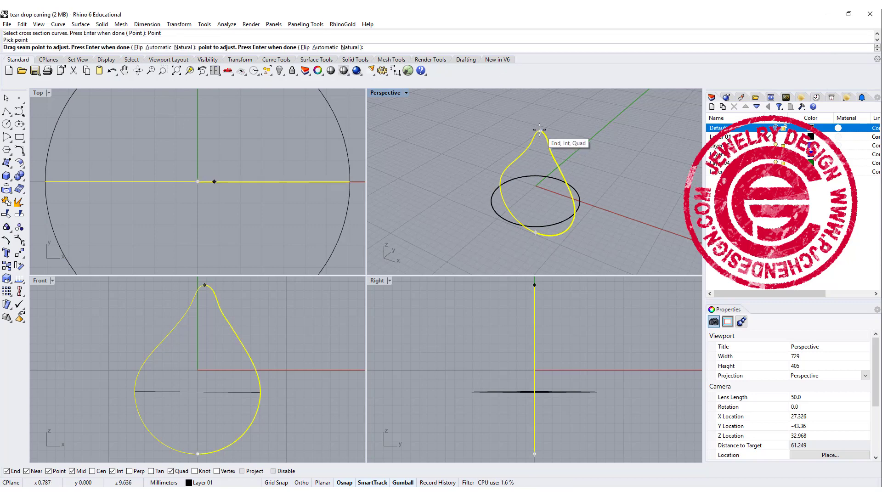
right_click(647, 211)
right_drag(560, 214, 630, 299)
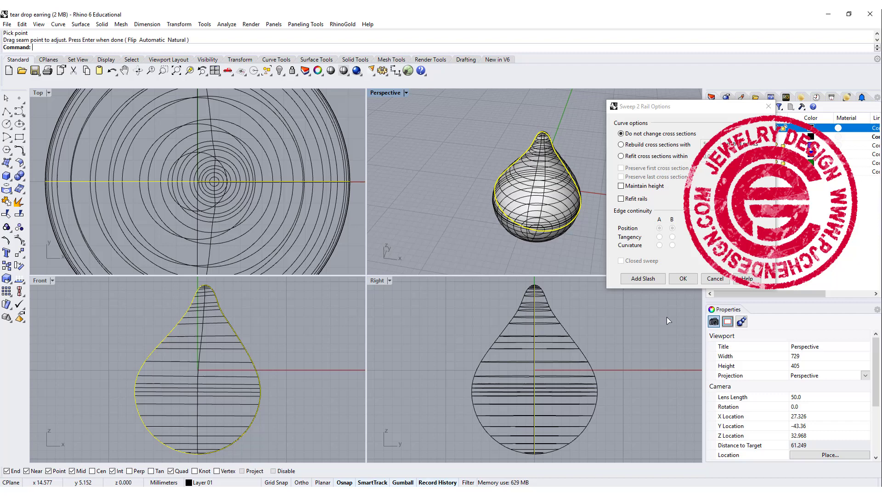
click(684, 278)
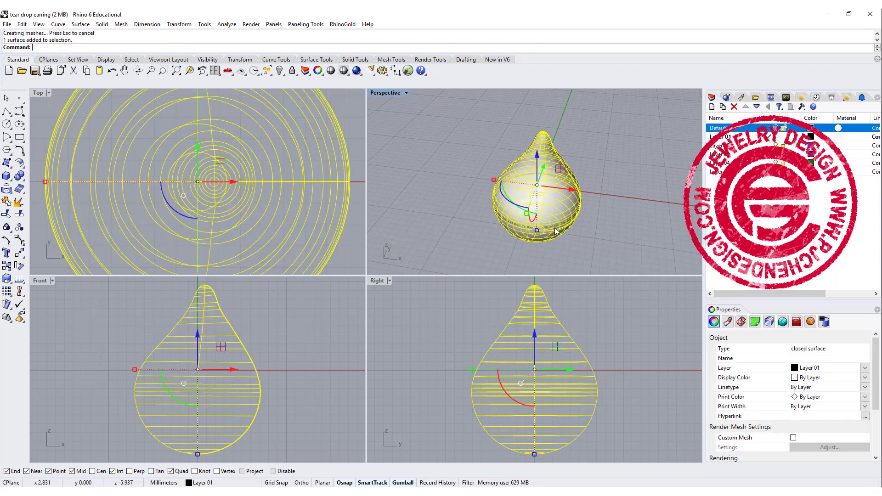
Select the circle cross-section and squash it into a narrow ellipse, flattening the swept teardrop
click(618, 243)
click(564, 406)
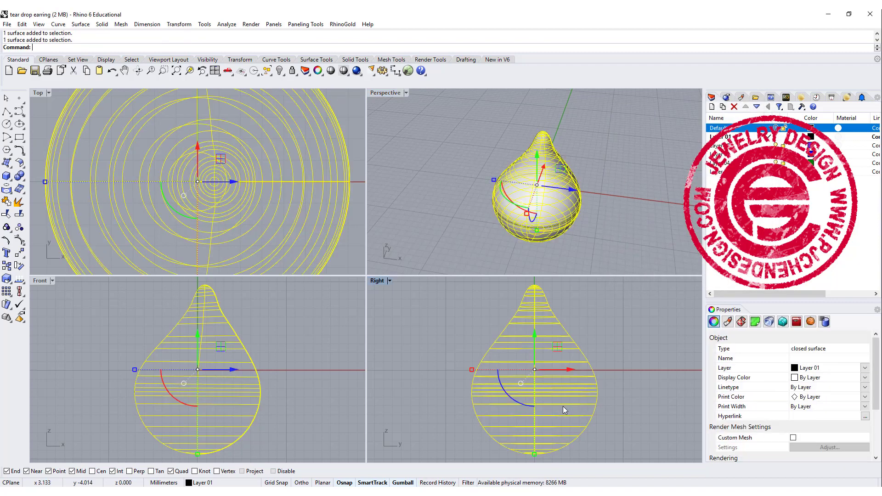
drag(405, 374, 613, 404)
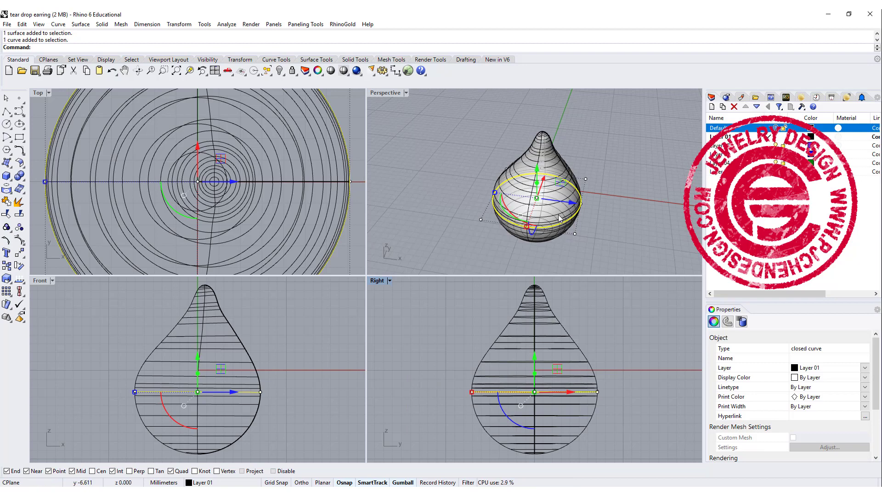
drag(531, 232, 531, 215)
right_drag(627, 231, 578, 202)
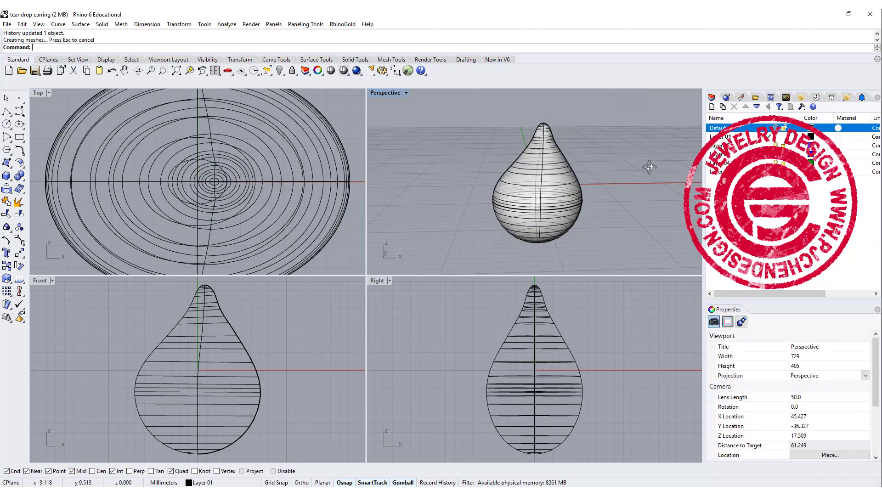
right_drag(650, 167, 476, 177)
scroll(238, 194, down, 5)
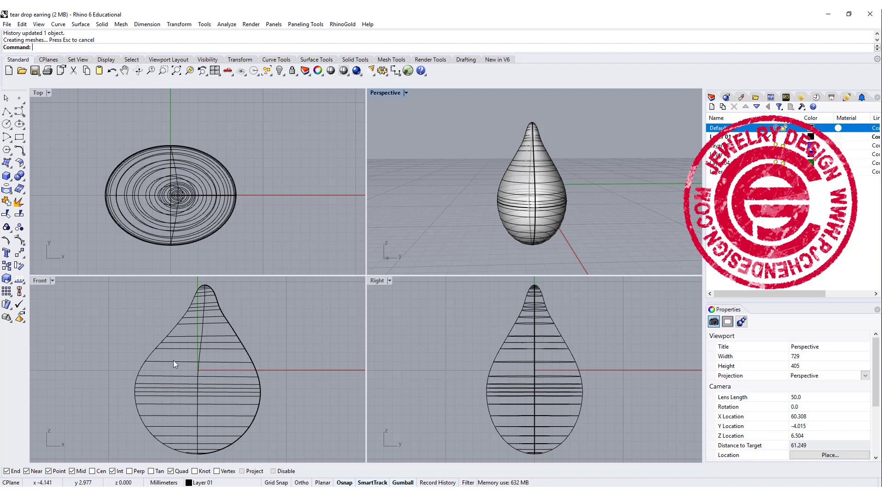
In the maximized Right view, duplicate the teardrop to the left of the original
double_click(378, 282)
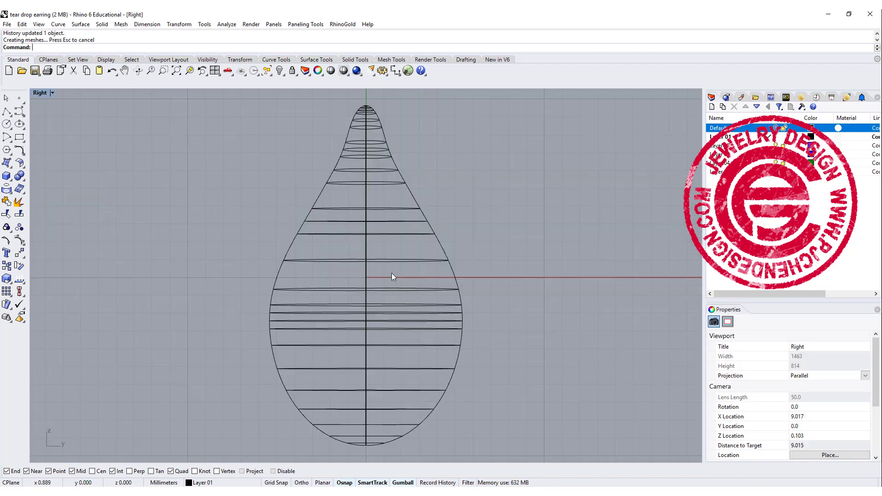
scroll(392, 273, down, 3)
drag(373, 281, 183, 302)
right_drag(239, 316, 341, 304)
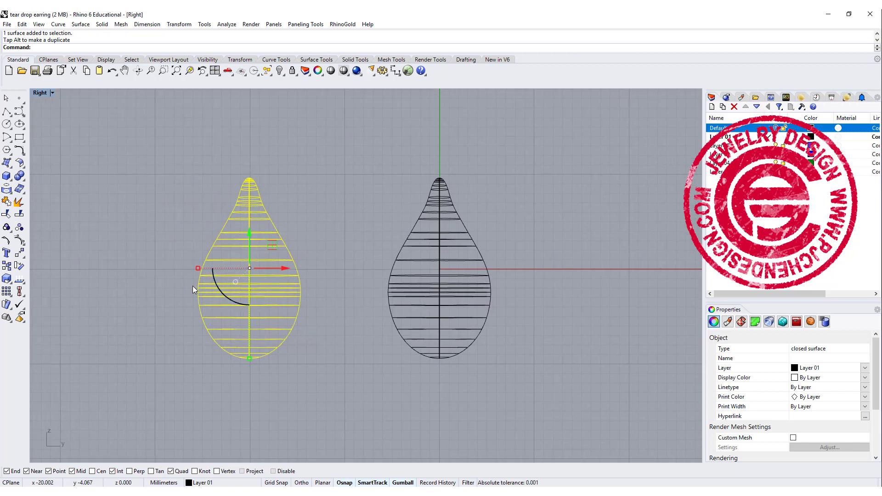
Bend the copy's tip over to the right with a vertical bend spine
click(23, 258)
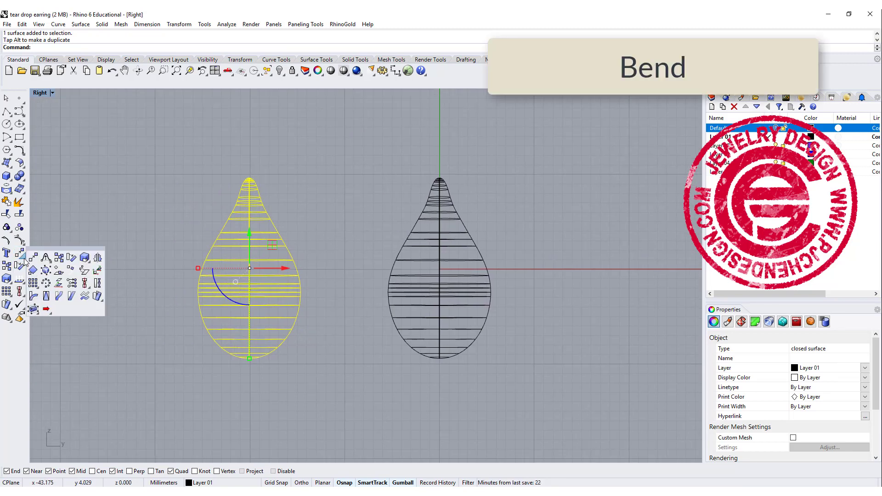
click(34, 296)
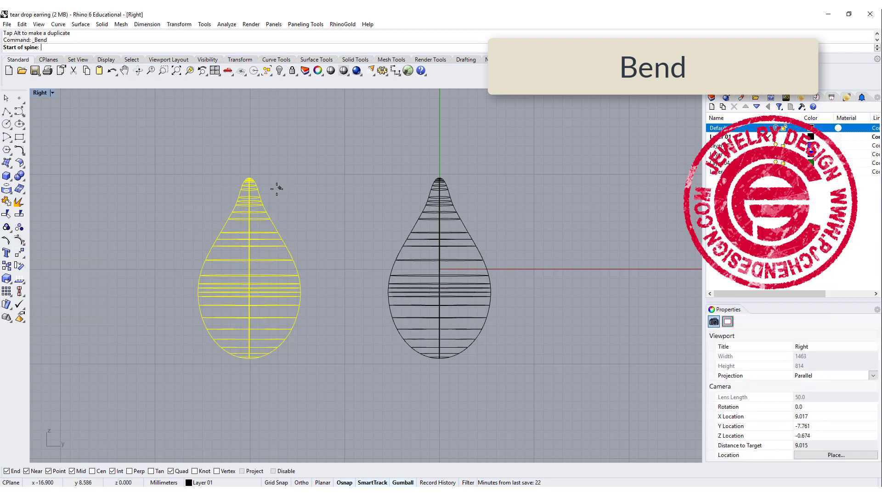
click(250, 249)
click(252, 152)
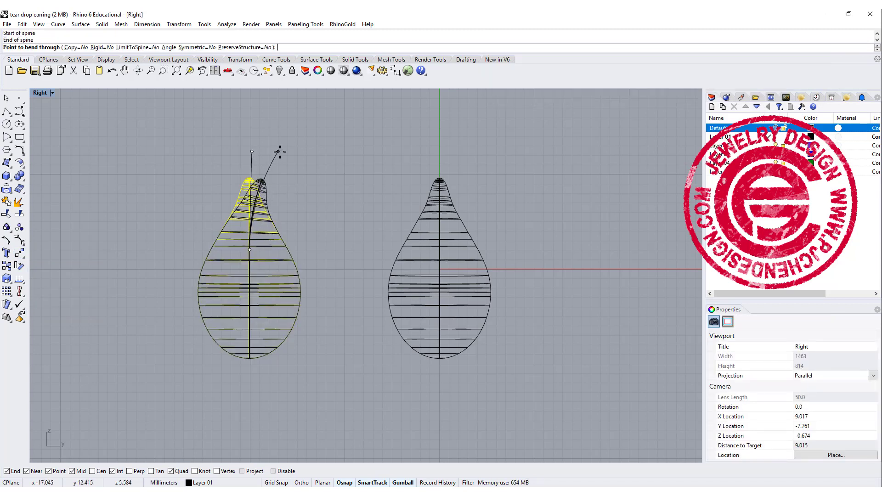
click(319, 184)
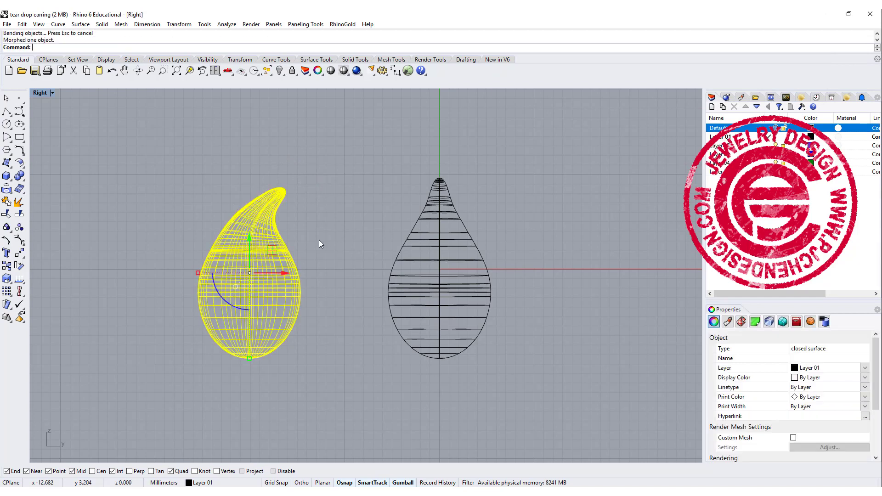
click(319, 320)
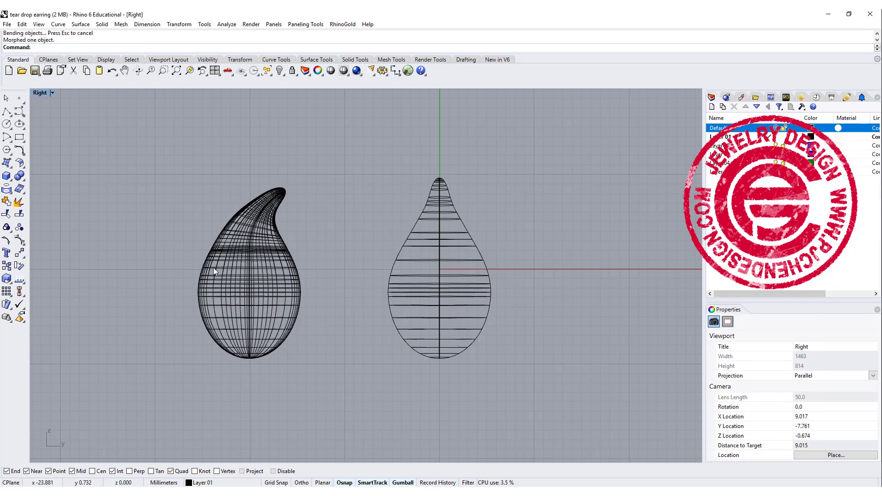
click(428, 262)
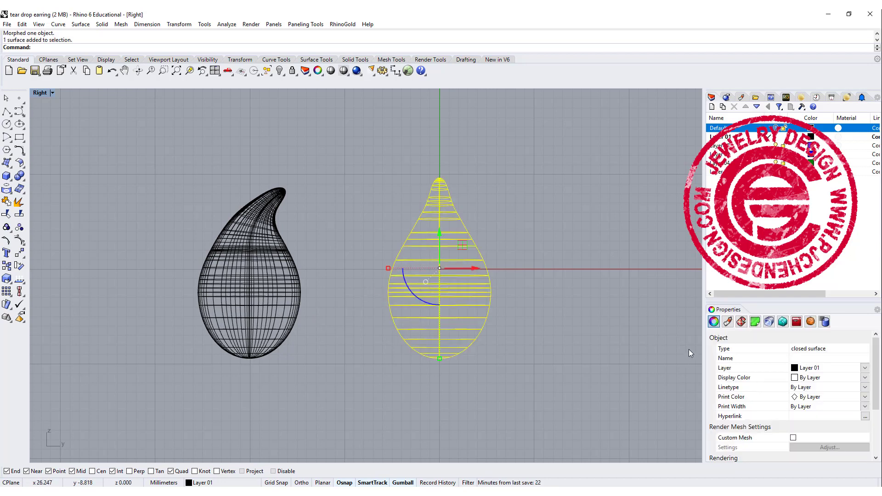
Turn on the original teardrop's control points and window-select those of its upper part
key(F10)
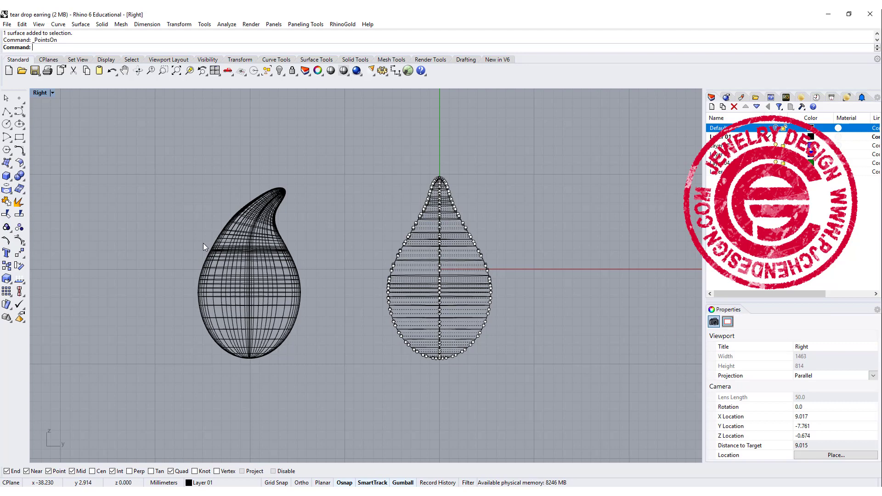
key(ctrl+m)
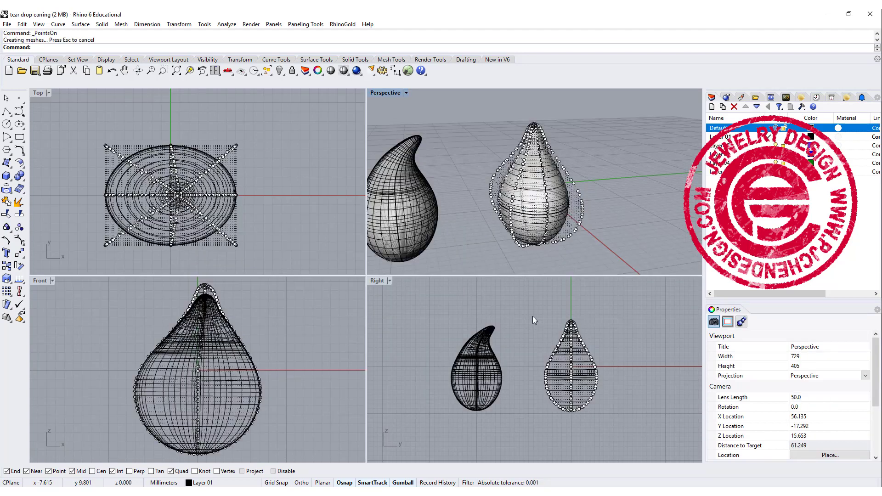
scroll(519, 331, up, 4)
drag(444, 291, 619, 396)
double_click(376, 284)
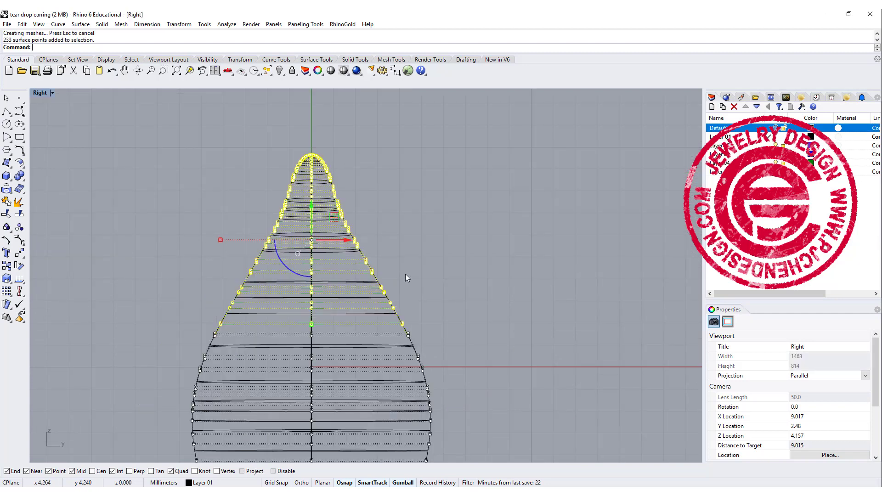
scroll(406, 274, down, 5)
key(ctrl+z)
Bend the selected points so the original's tip curls right, then hide the control points
click(20, 254)
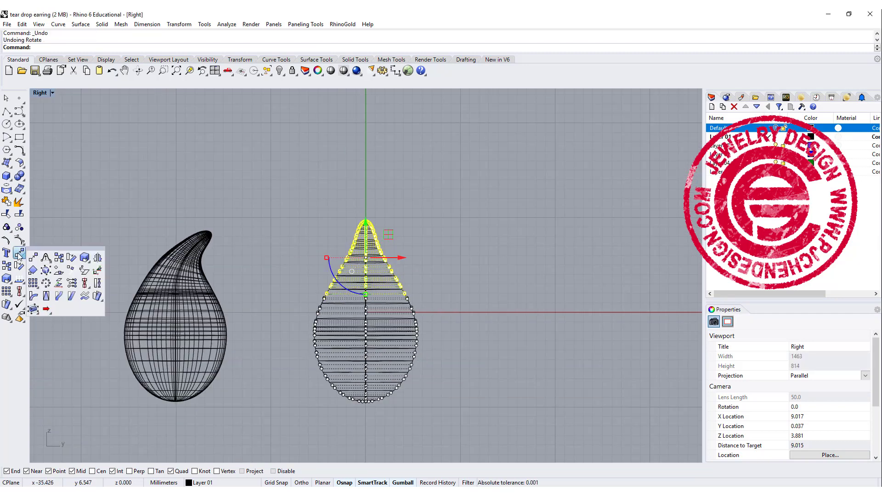
click(33, 296)
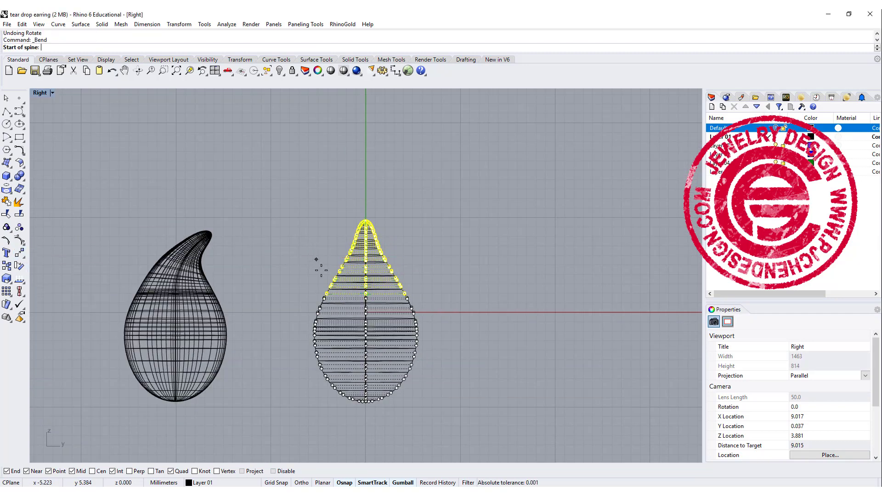
click(367, 311)
click(366, 190)
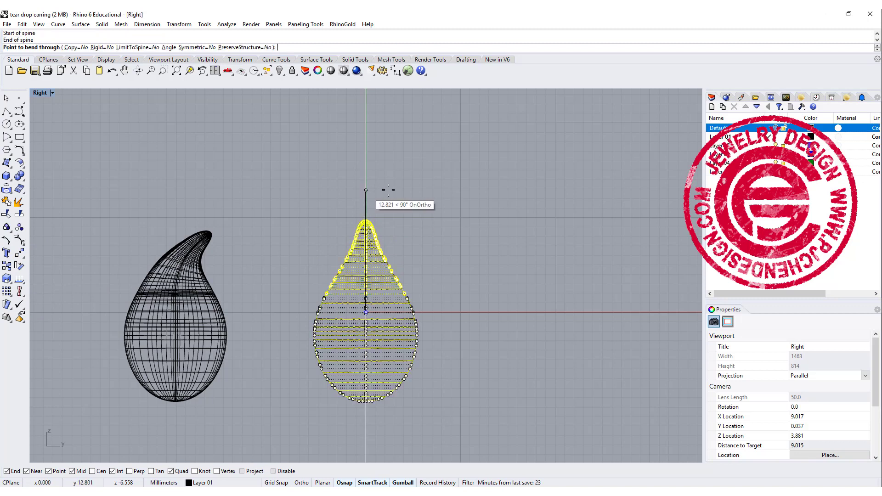
click(449, 203)
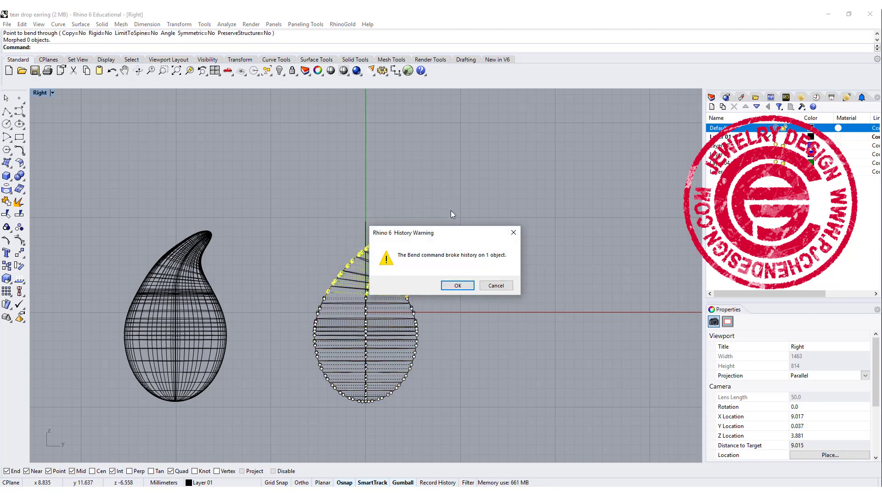
click(458, 286)
click(477, 269)
scroll(374, 250, down, 2)
right_drag(375, 249, 420, 244)
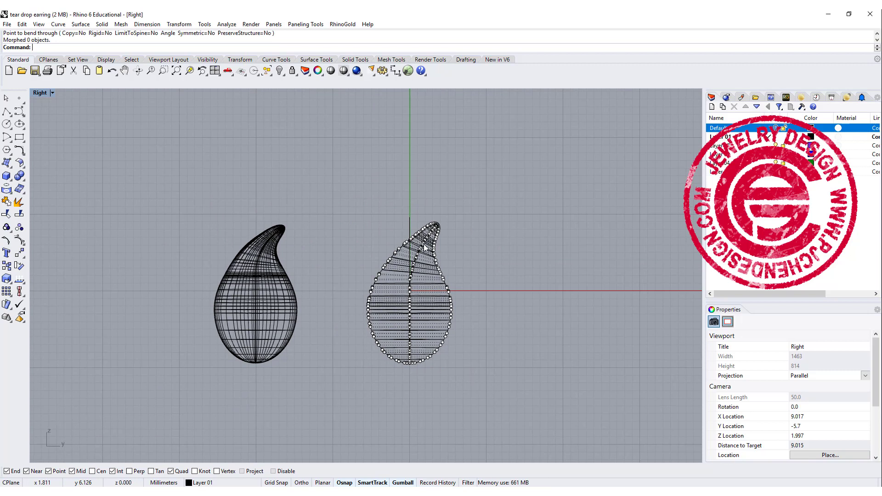
key(Escape)
scroll(275, 249, up, 4)
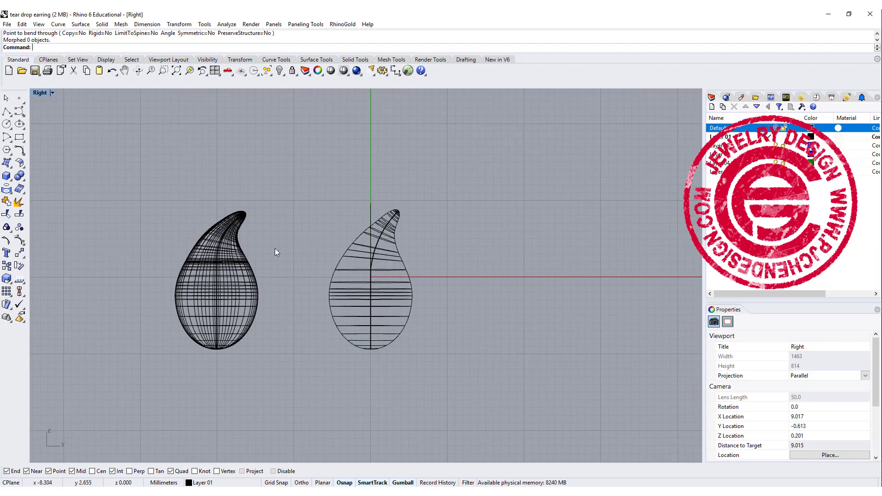
click(241, 247)
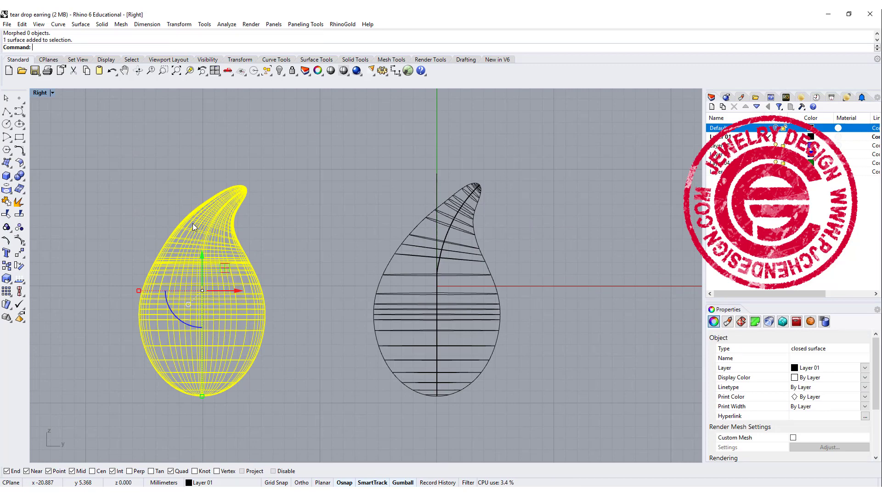
Delete the bent left copy of the teardrop
right_drag(420, 233, 397, 228)
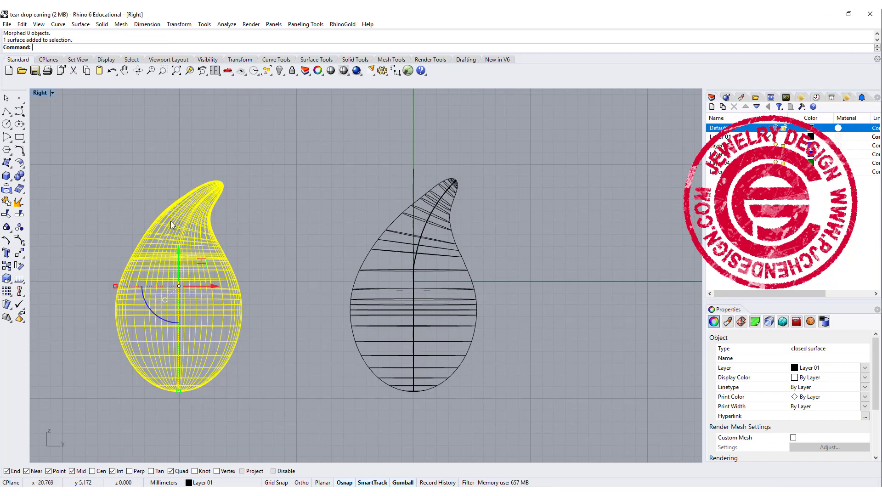
double_click(44, 98)
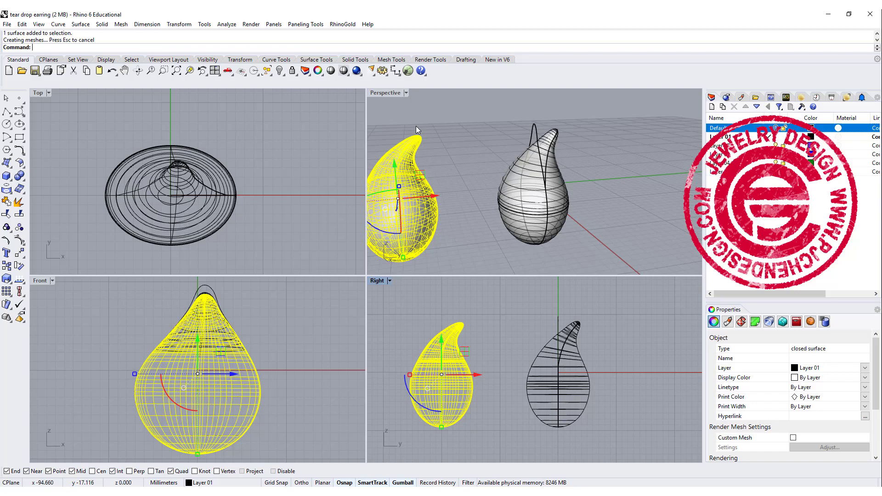
right_drag(416, 127, 621, 129)
key(Escape)
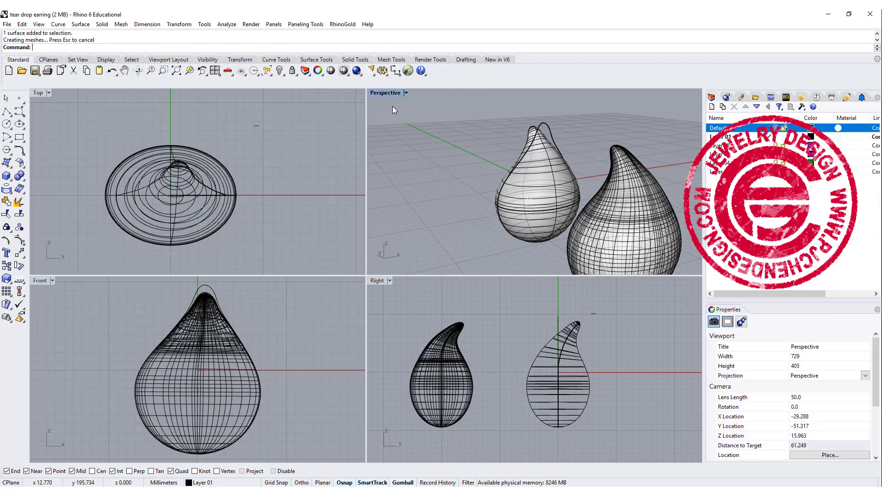
double_click(385, 92)
right_drag(387, 115, 321, 242)
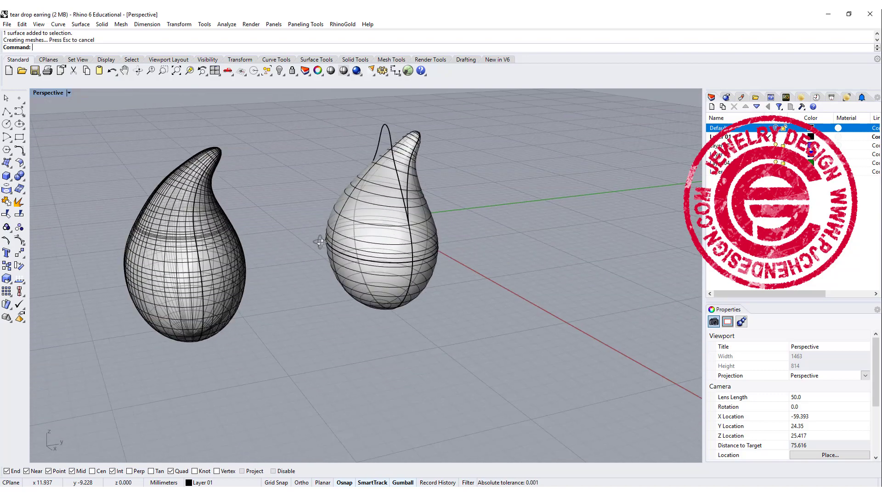
right_drag(495, 247, 296, 304)
click(255, 294)
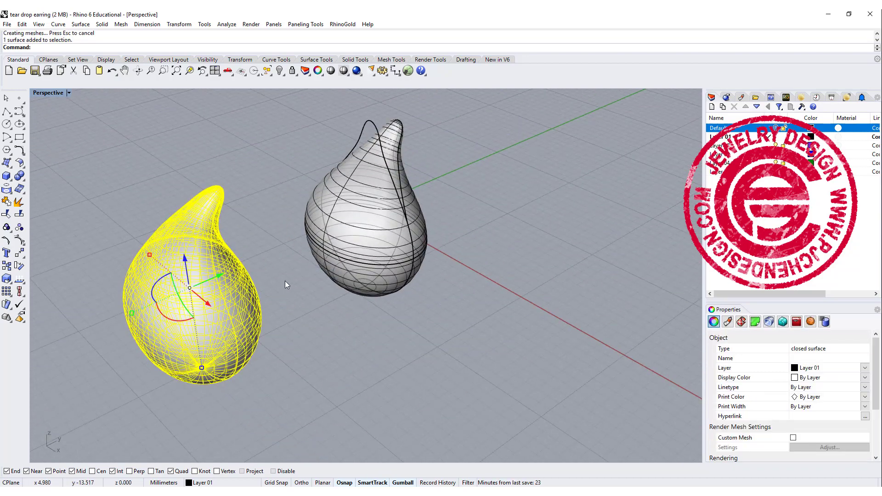
key(Delete)
Select the remaining teardrop and turn on its control points
right_drag(363, 211, 352, 272)
click(332, 247)
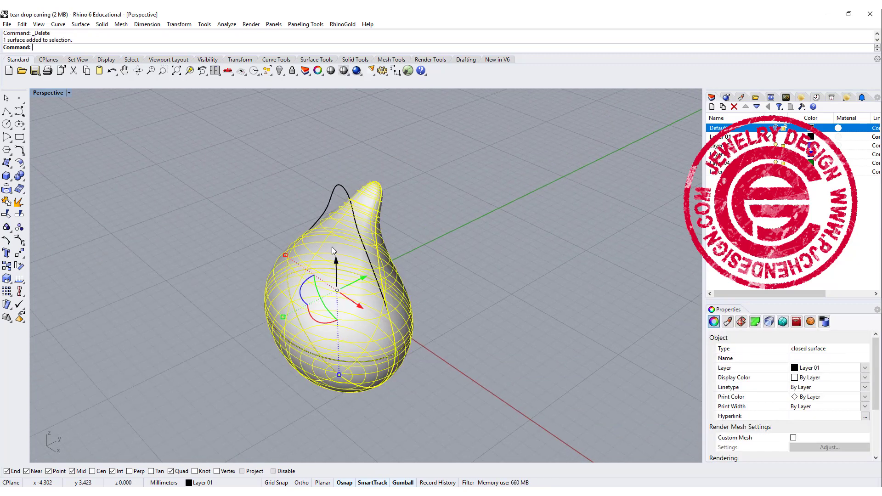
click(23, 228)
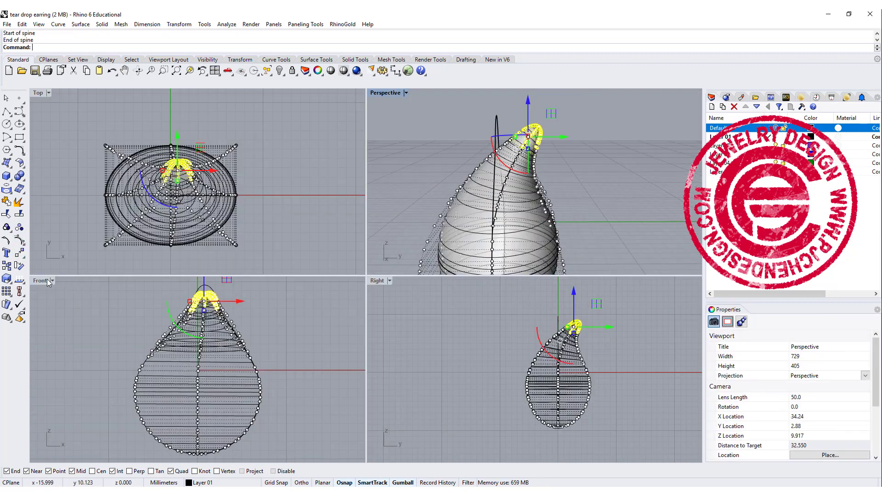
Bend the selected tip points again with a short spine so the tip curls tighter
click(22, 260)
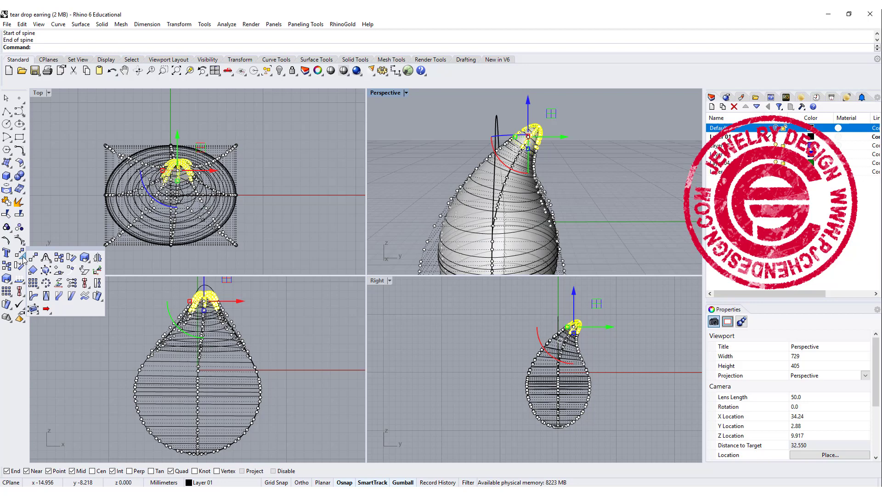
click(46, 309)
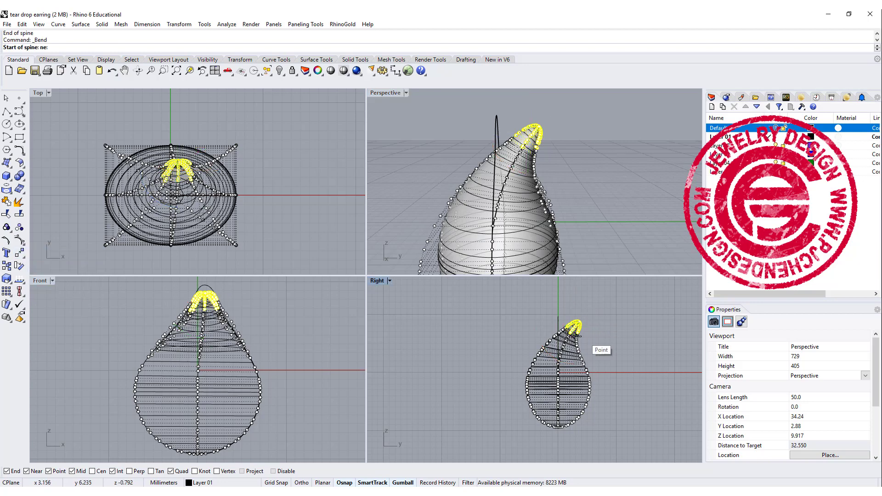
click(580, 321)
click(596, 296)
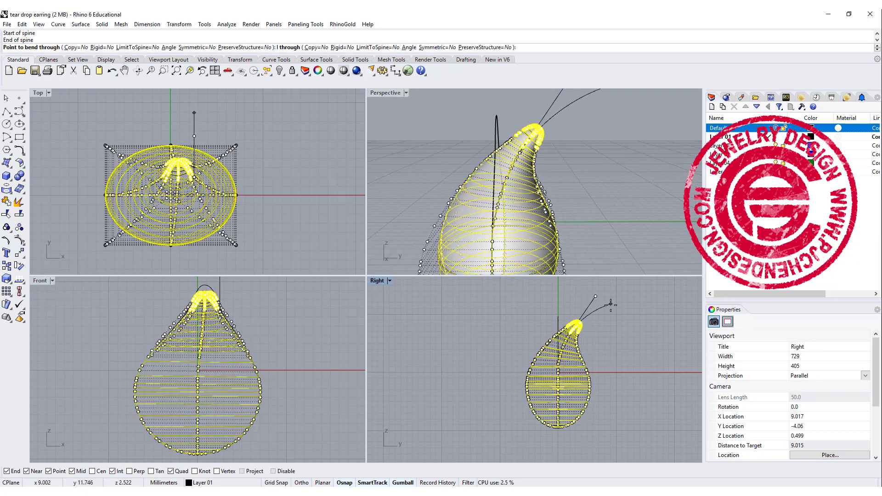
click(616, 316)
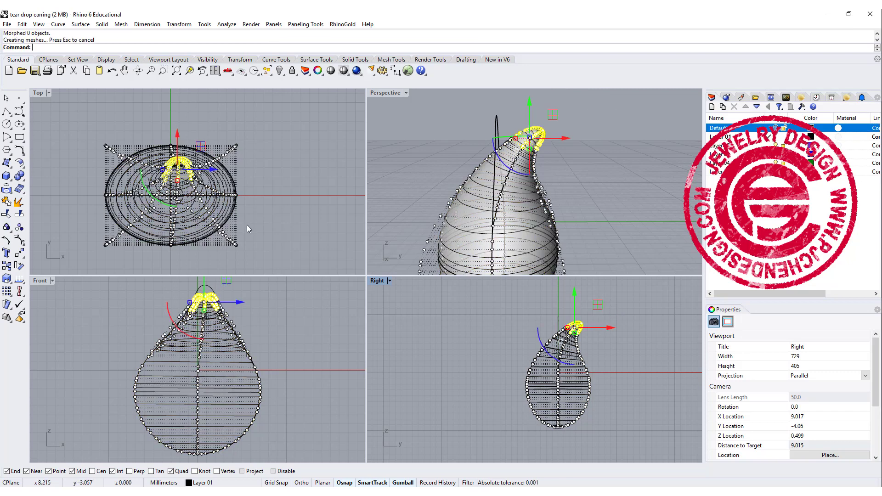
click(310, 346)
right_drag(277, 322, 283, 344)
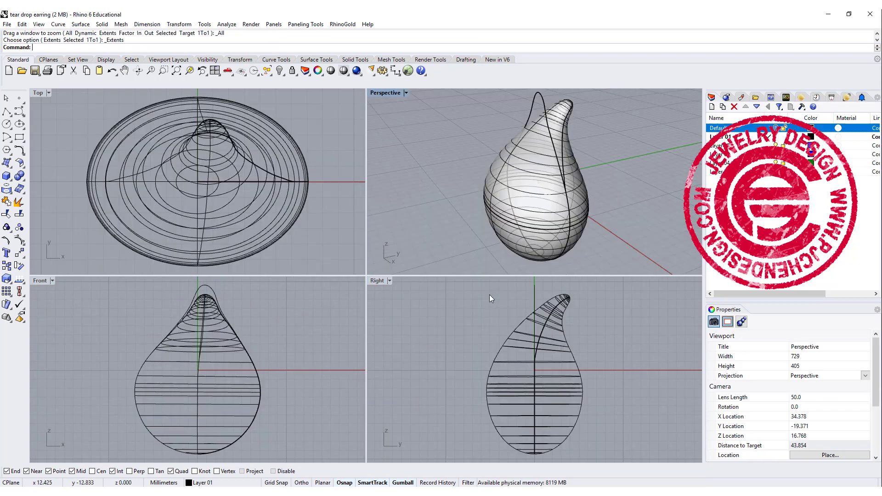
mouse_move(537, 357)
right_down()
mouse_move(550, 348)
mouse_move(536, 340)
right_up()
double_click(376, 281)
scroll(483, 196, down, 4)
right_drag(507, 223, 480, 241)
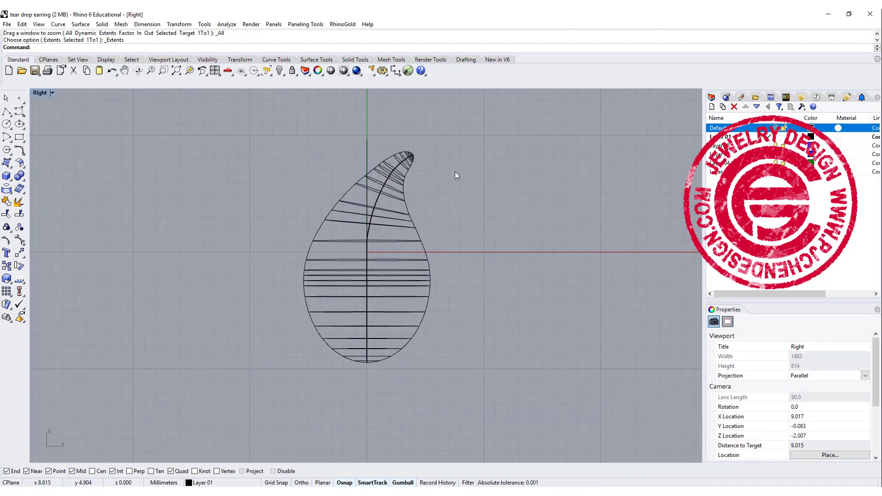
Draw a slanted polyline across the side in the Right view and trim that side off
click(6, 112)
right_drag(416, 191, 416, 188)
click(415, 183)
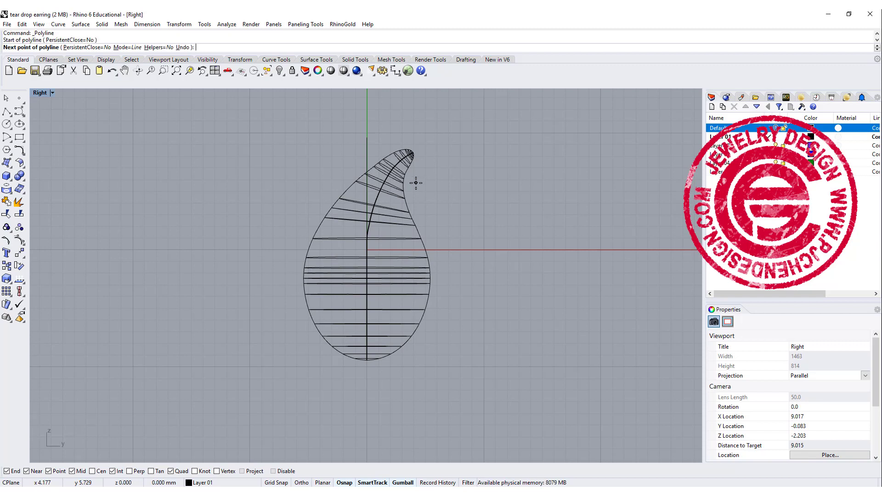
click(386, 378)
key(Return)
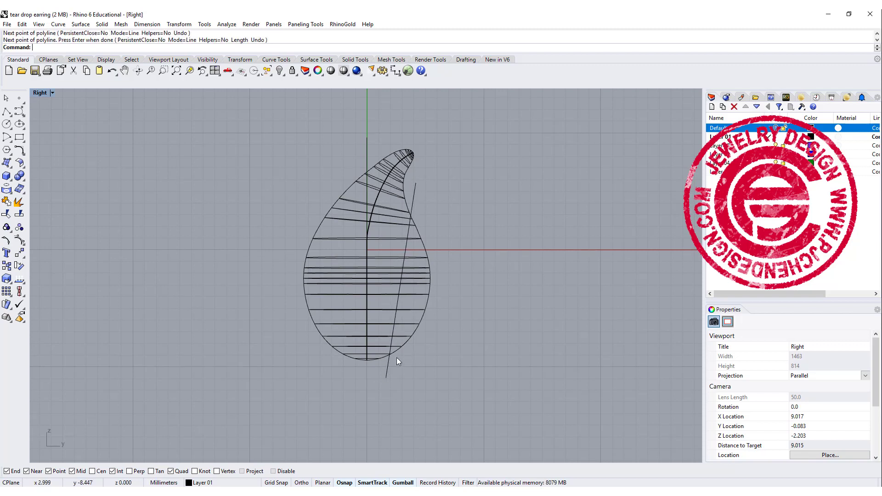
click(388, 368)
click(19, 235)
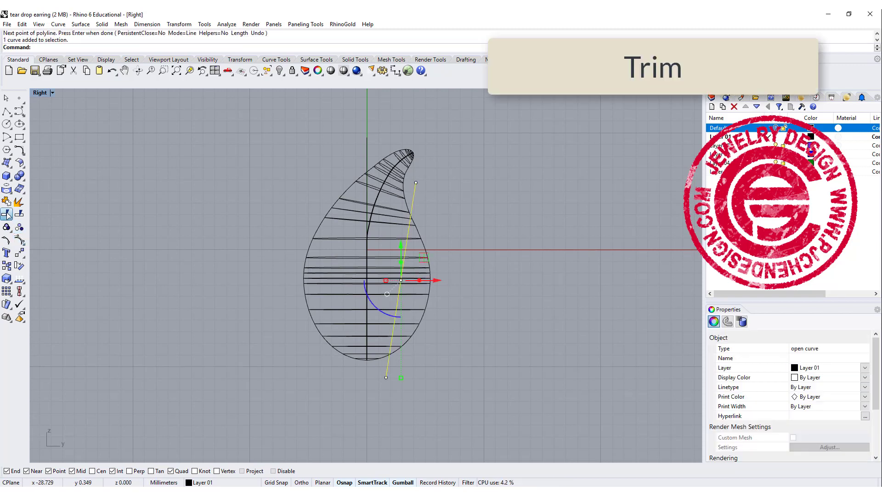
key(Return)
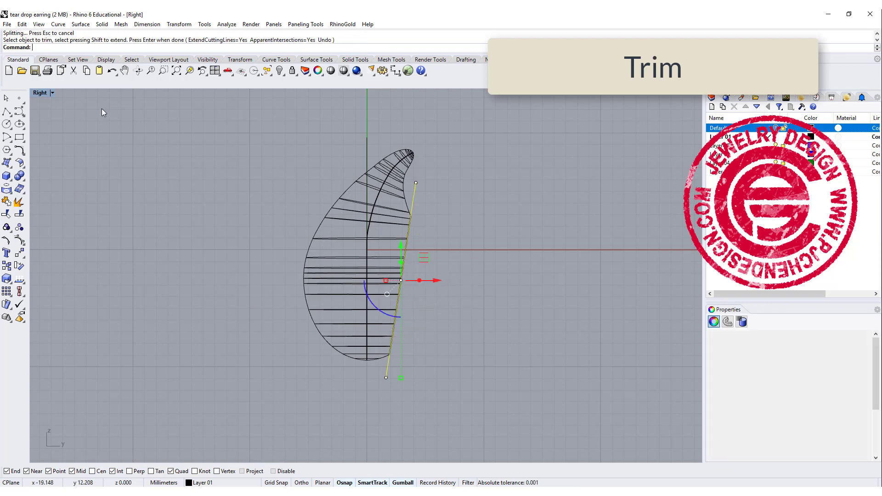
Cap the trimmed opening so the teardrop becomes a closed polysurface with a flat back
double_click(38, 94)
right_drag(389, 159, 507, 173)
click(516, 150)
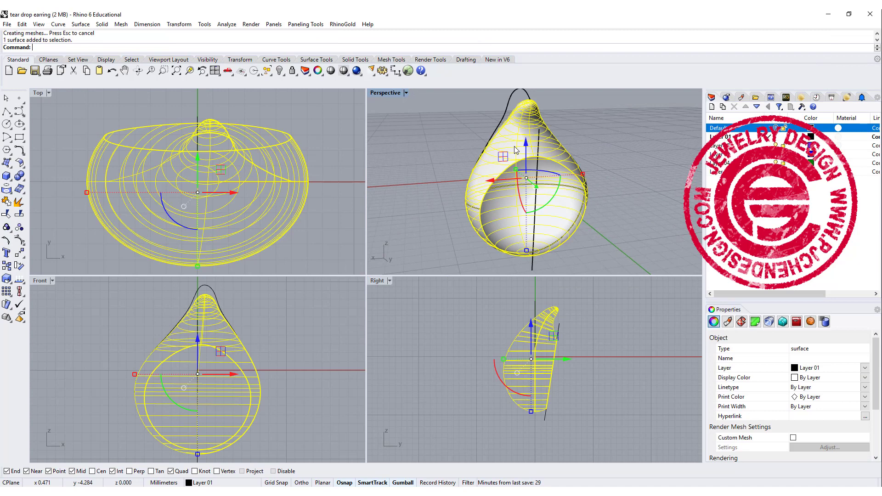
key(Return)
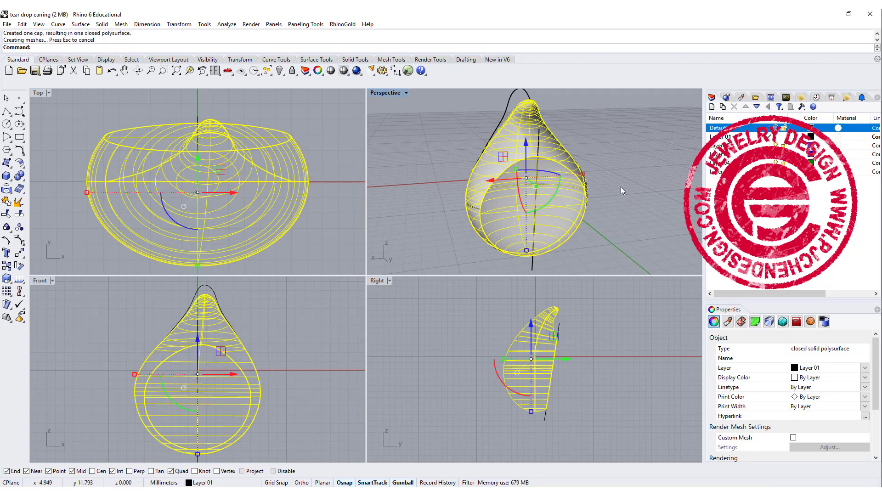
click(597, 222)
right_drag(597, 222, 578, 203)
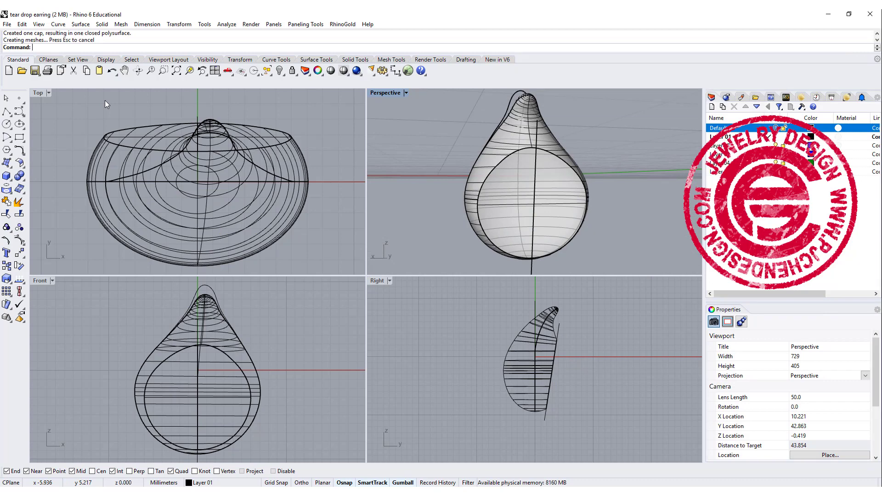
Shell the teardrop with the flat cut face removed, accepting the not-solid warning
text(Shell)
key(Return)
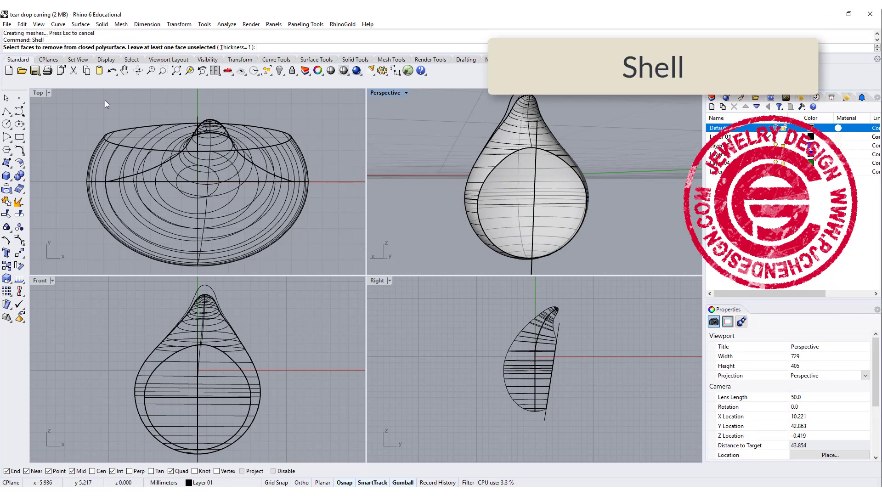
click(574, 207)
key(Return)
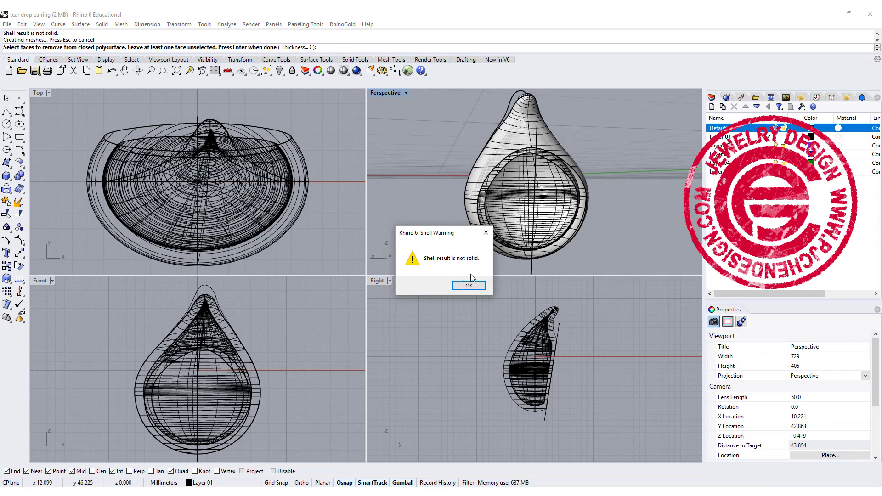
click(468, 289)
Orbit and zoom around the hollow shell to inspect its tip in the Right view
right_drag(510, 203, 524, 180)
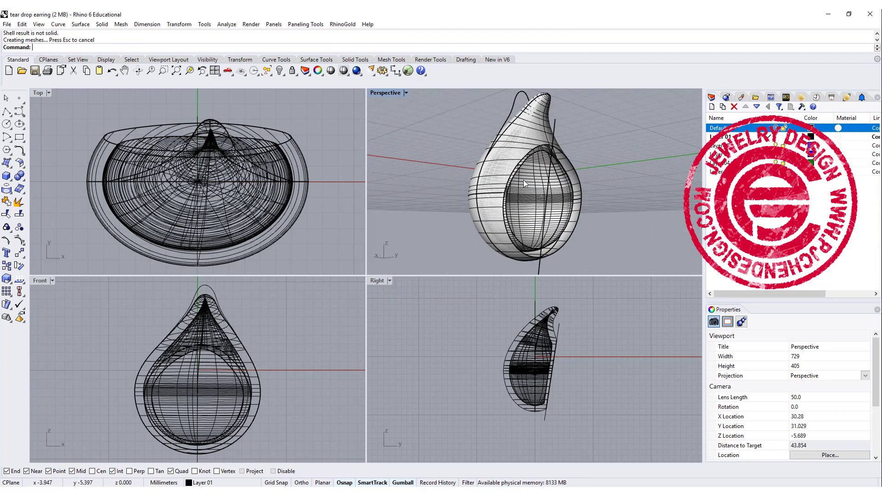
scroll(529, 180, up, 6)
right_drag(598, 192, 603, 210)
scroll(553, 312, up, 14)
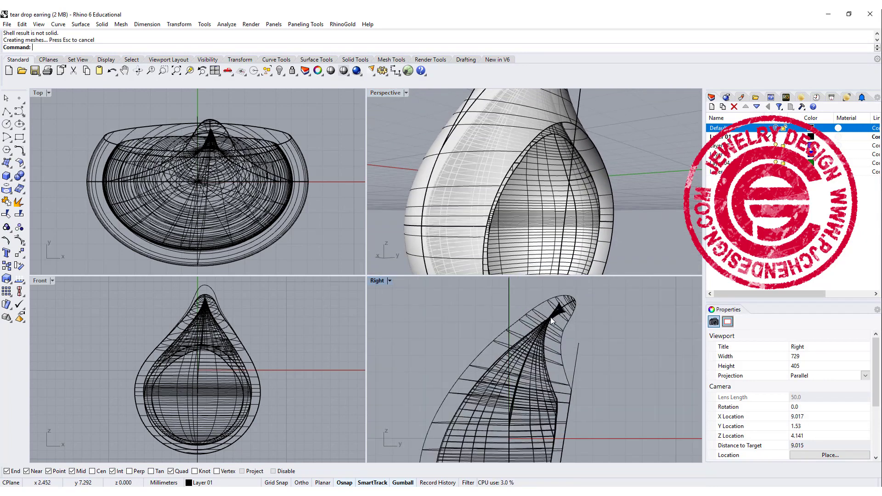
right_drag(539, 343, 534, 363)
scroll(535, 362, up, 4)
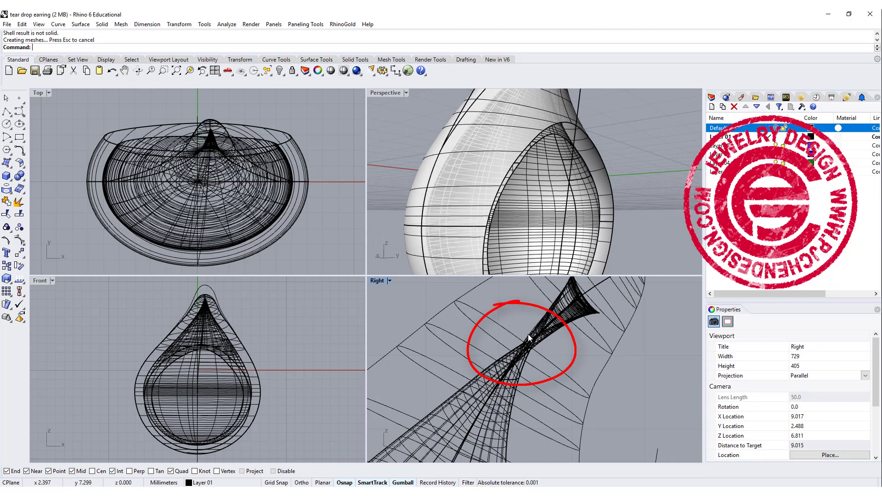
scroll(516, 356, down, 3)
scroll(517, 357, down, 2)
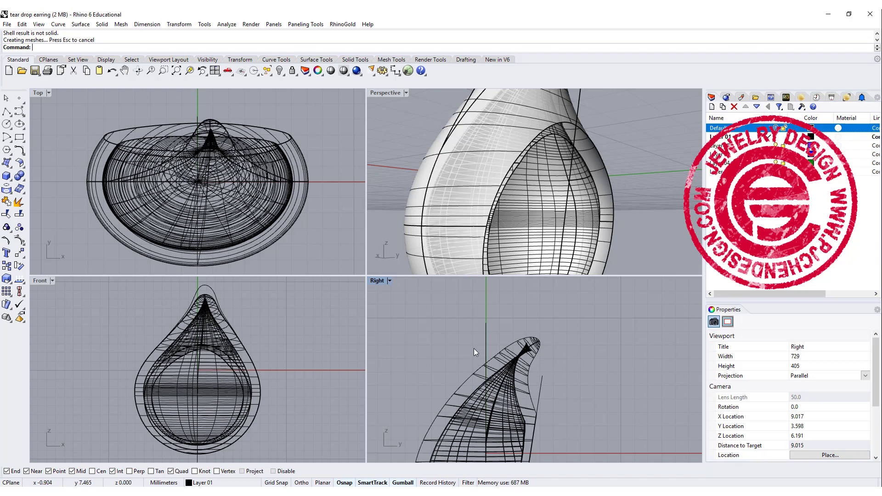
scroll(537, 364, up, 3)
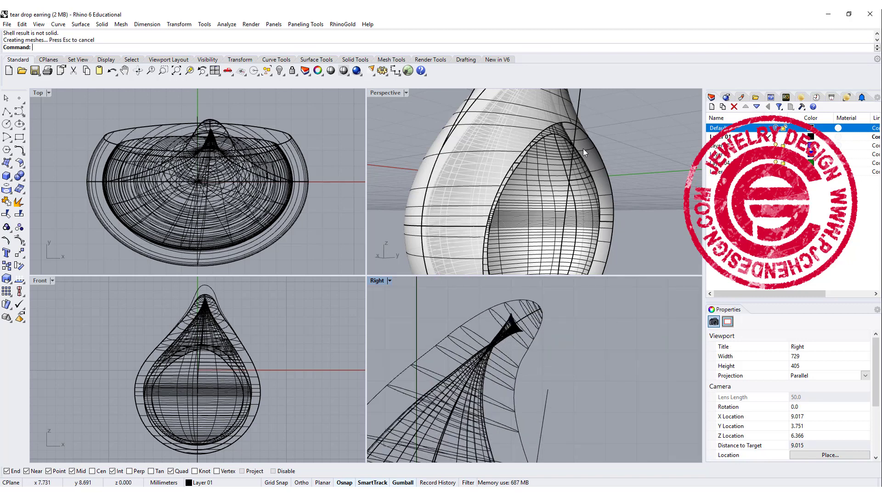
Draw a slanted line across the earring in the maximized Right view and move it lower
double_click(377, 281)
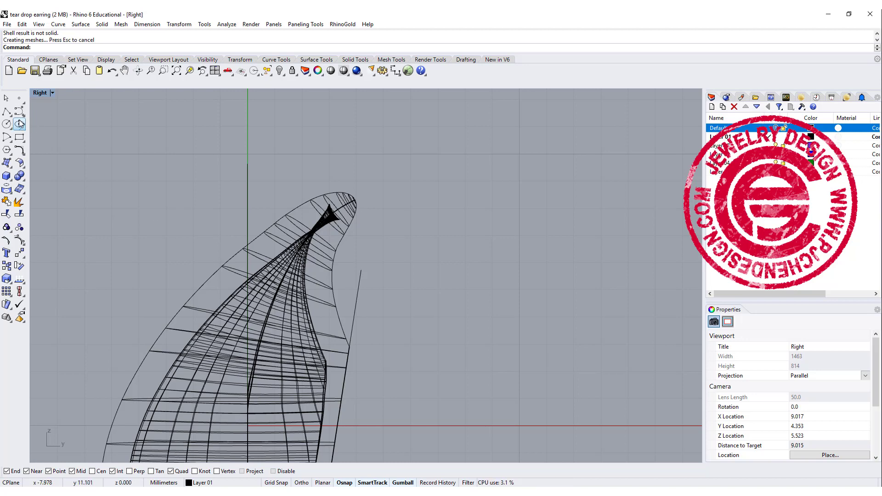
click(6, 112)
click(186, 234)
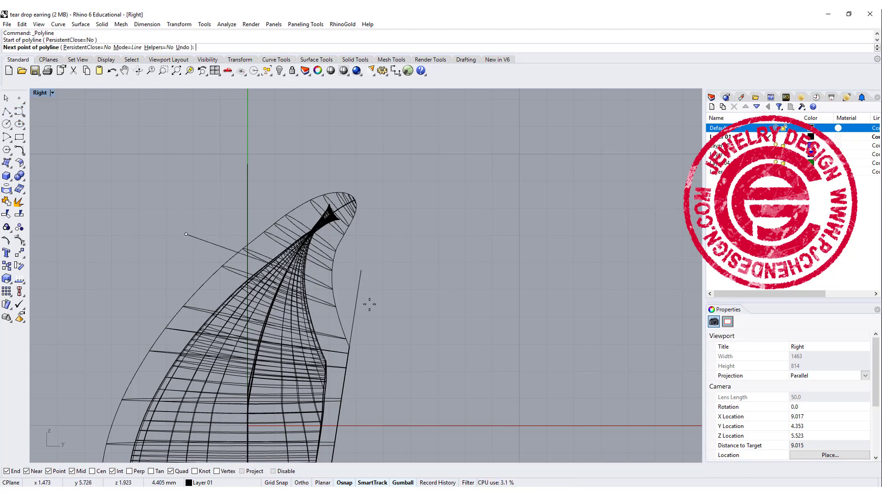
click(415, 321)
key(Return)
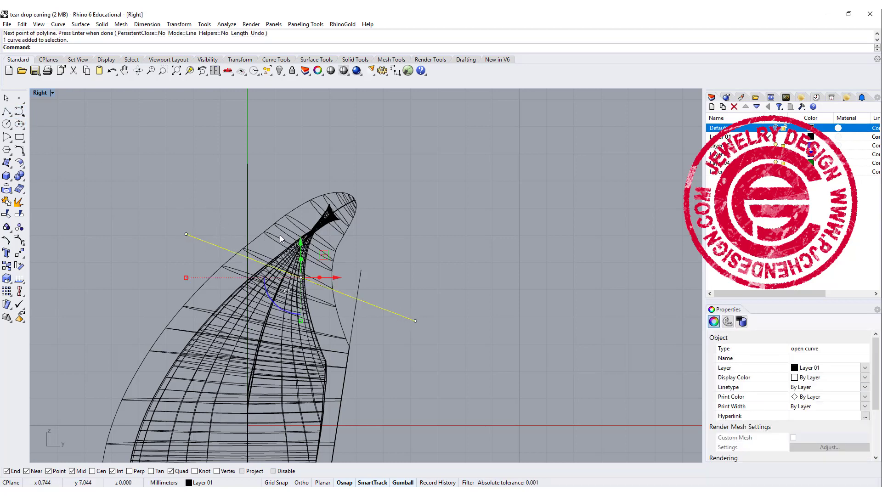
drag(318, 260, 320, 283)
scroll(308, 307, up, 3)
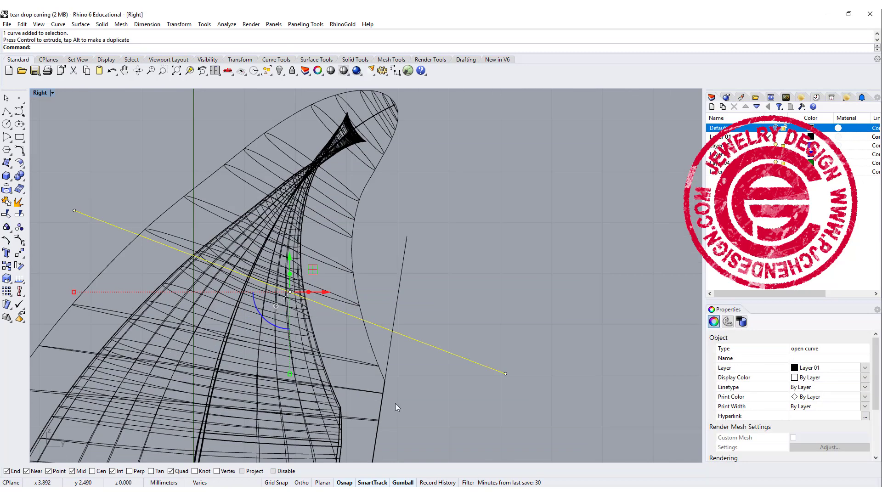
scroll(331, 327, down, 3)
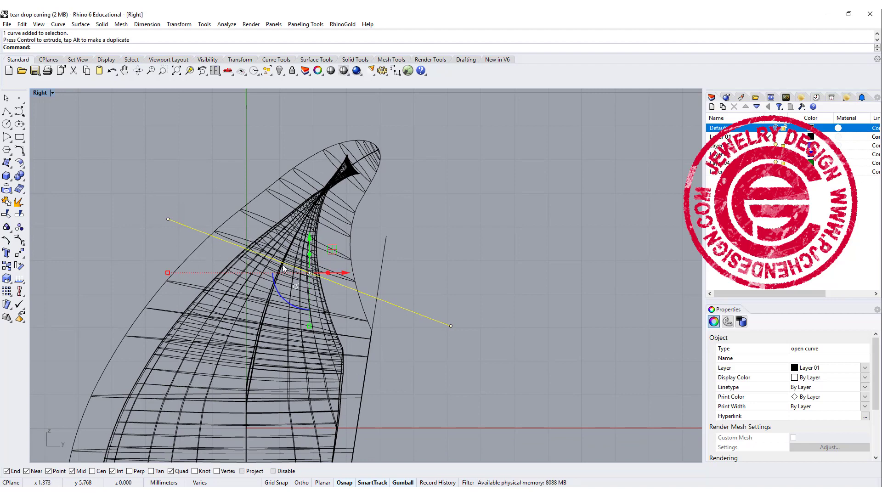
Trim away the inner wall's tip section above the slanted line
click(19, 227)
click(317, 259)
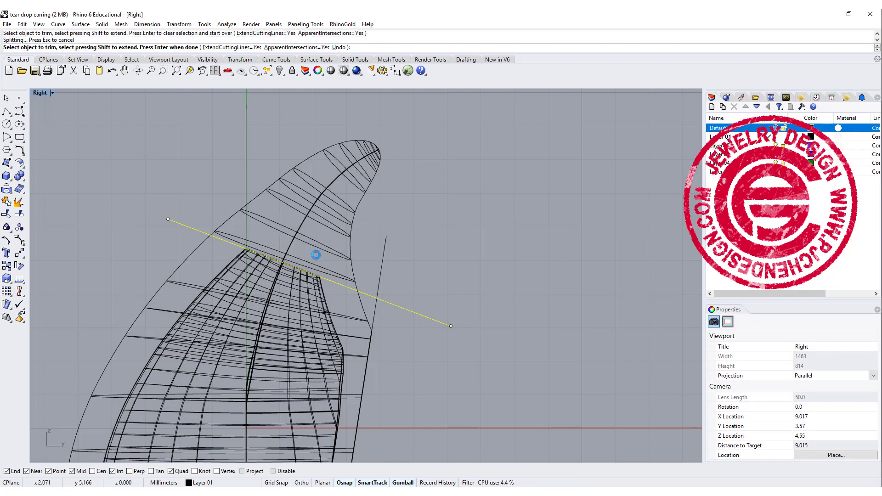
mouse_move(637, 161)
right_down()
mouse_move(547, 173)
mouse_move(586, 202)
mouse_move(630, 208)
mouse_move(601, 203)
right_up()
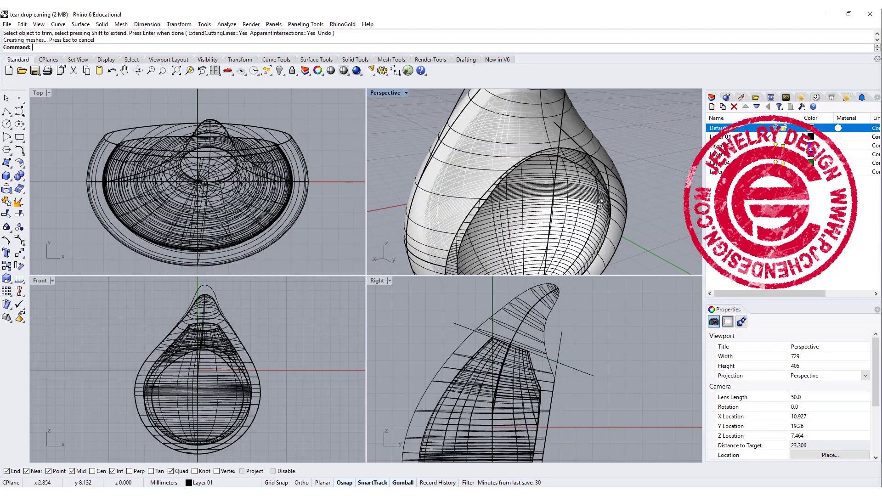
Fill the inner wall's top opening curve with a planar surface
double_click(388, 93)
right_drag(465, 127, 454, 152)
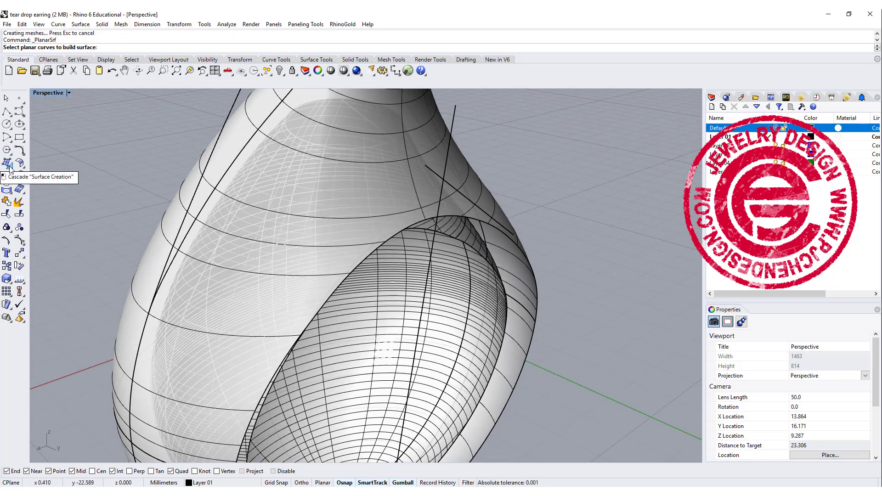
click(10, 167)
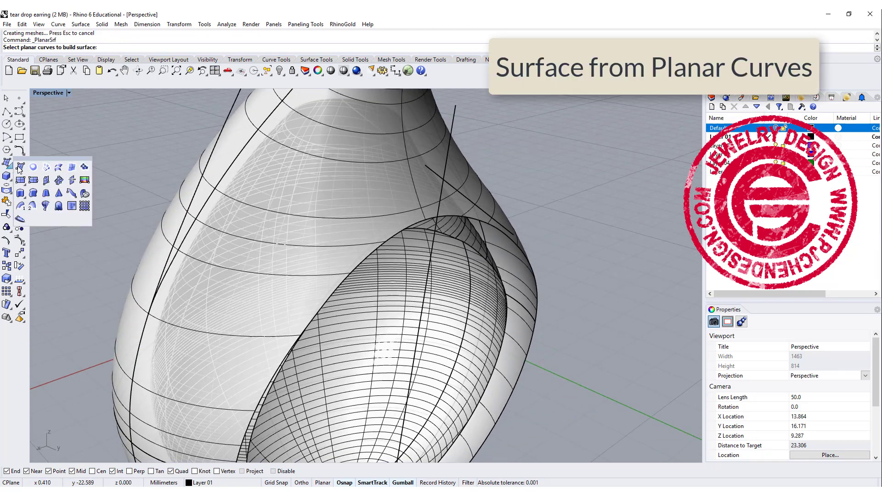
click(376, 147)
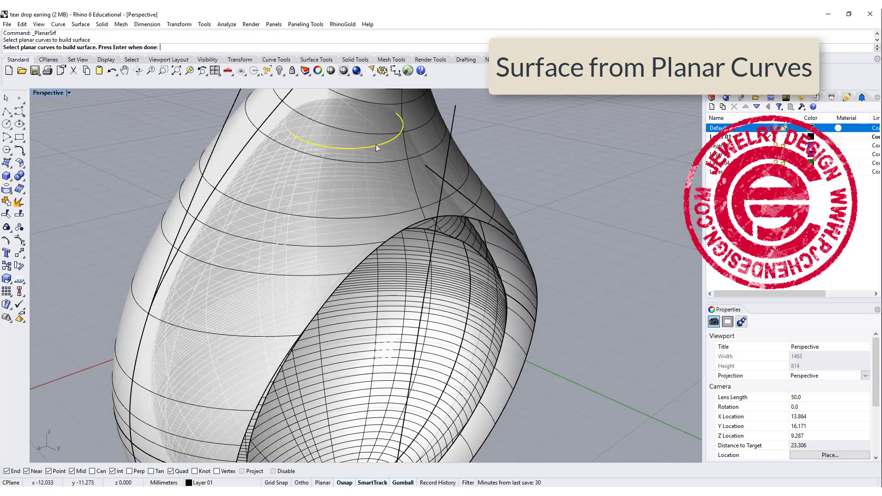
key(Return)
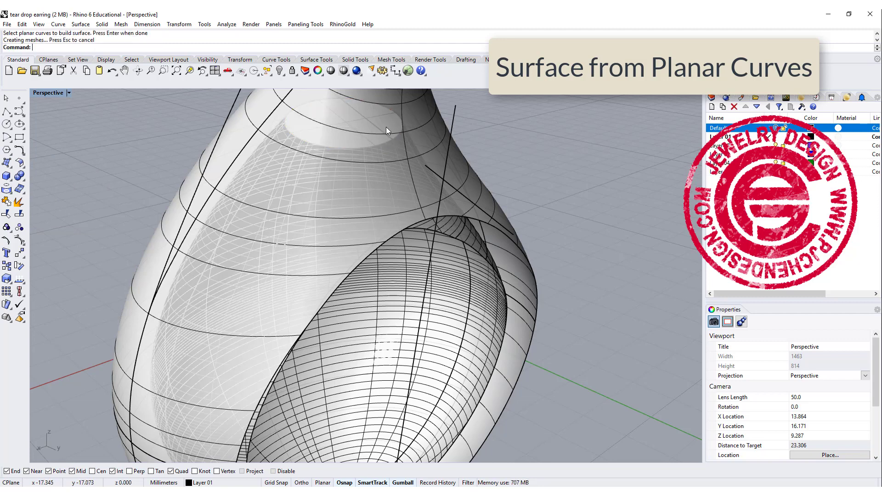
Select the new flat cap together with the shell body
click(381, 129)
click(359, 124)
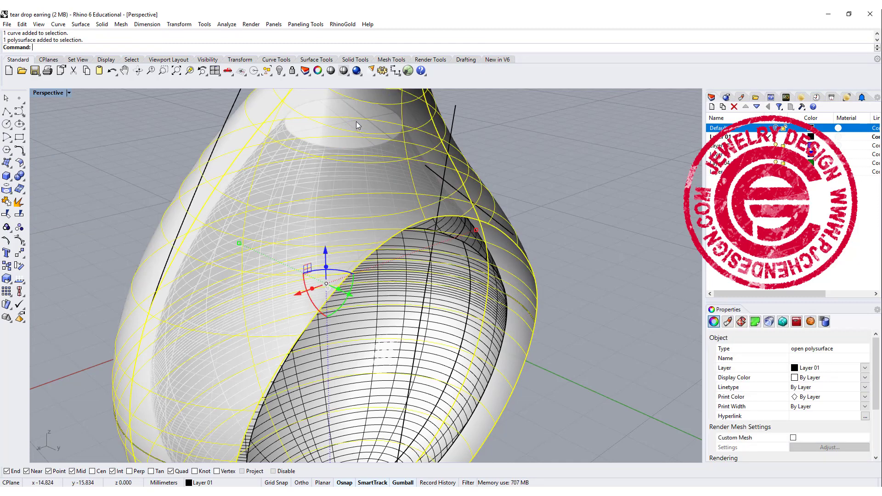
click(357, 121)
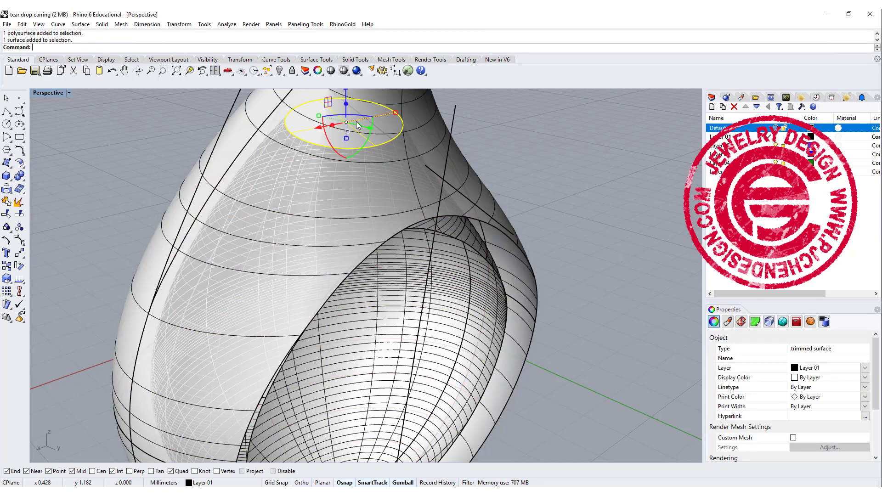
shift+click(295, 168)
Join the flat cap to the shell body, then orbit to inspect the open shell from below
click(7, 201)
click(581, 241)
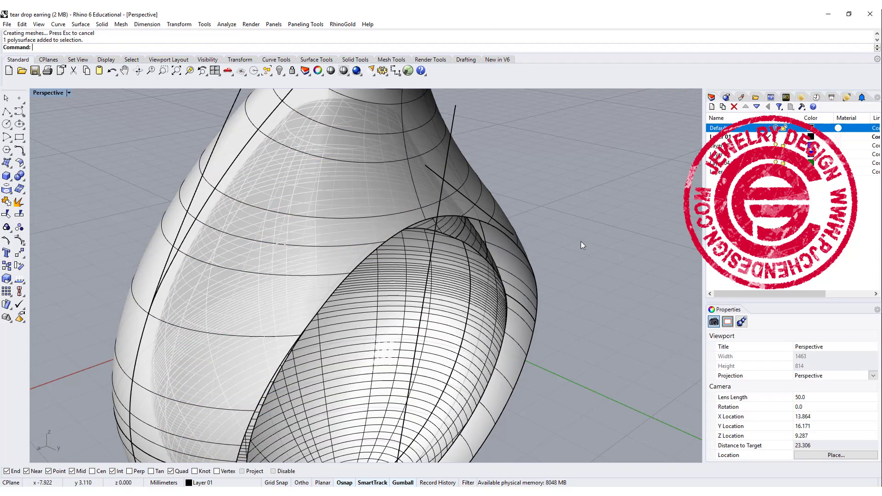
right_drag(581, 241, 487, 294)
scroll(498, 243, down, 8)
scroll(461, 323, up, 6)
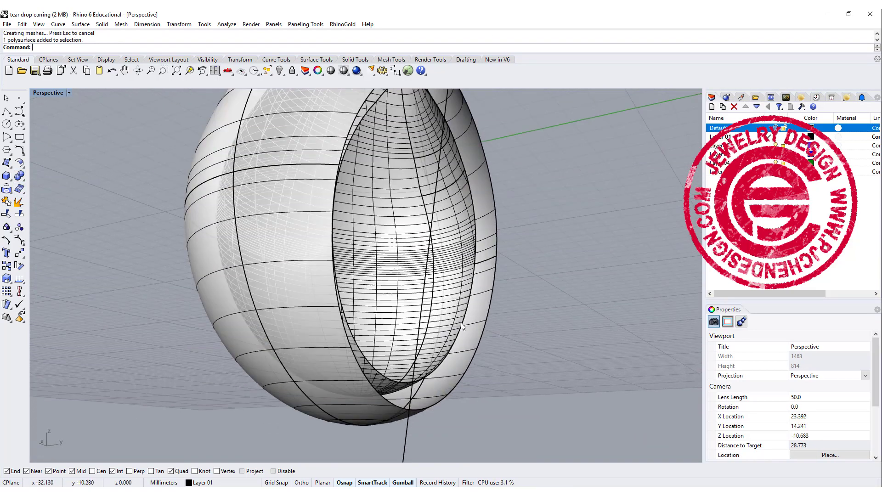
right_drag(461, 322, 493, 320)
right_drag(535, 188, 536, 240)
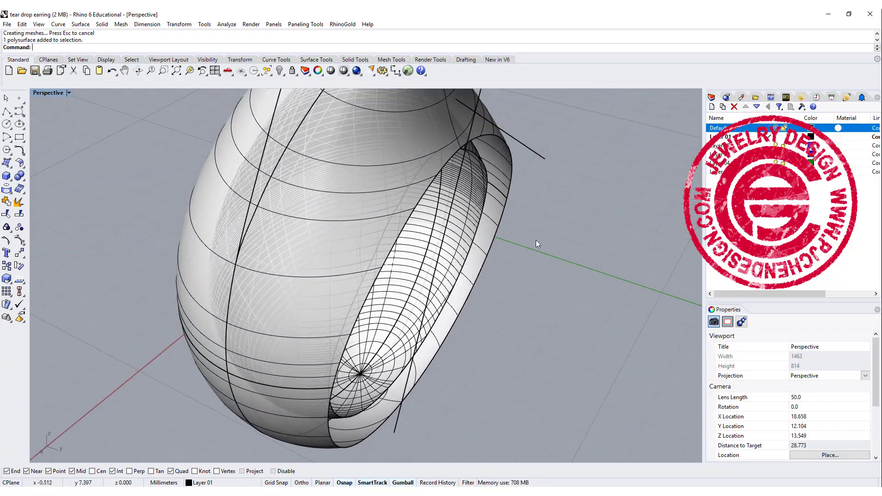
right_drag(440, 244, 419, 219)
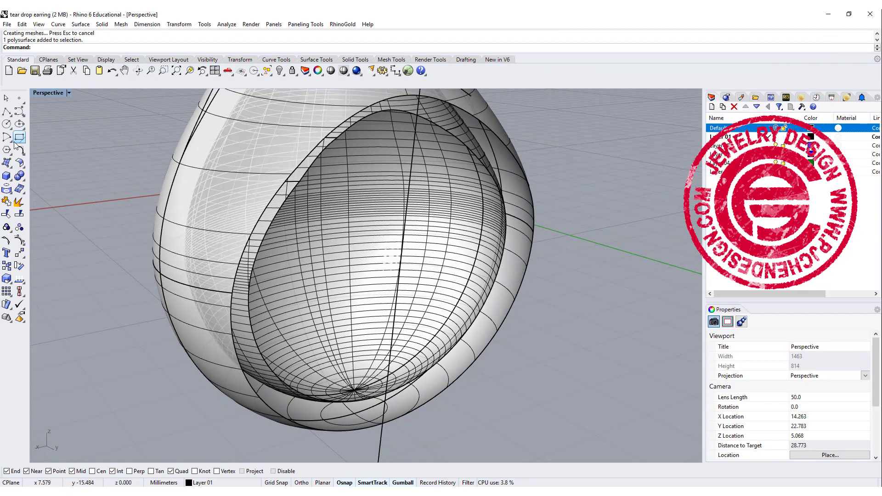
Blend the chained inner and outer opening edges into a rounded rim, then select all pieces
click(17, 165)
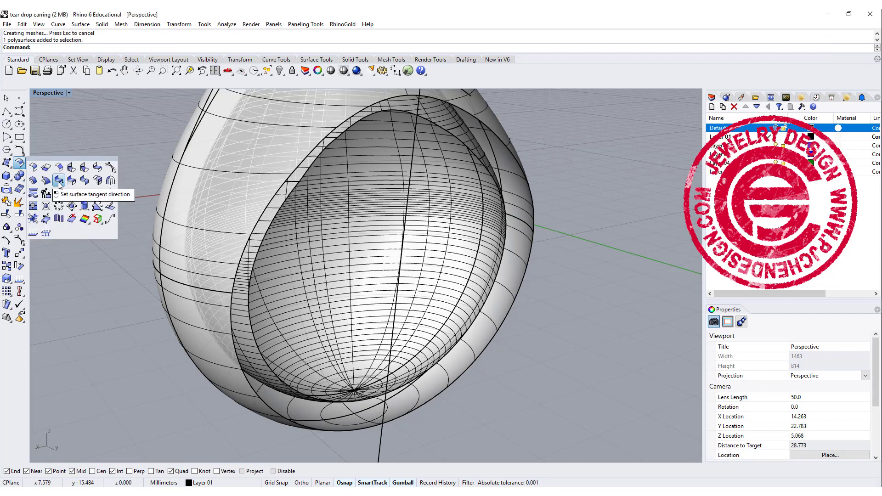
click(97, 169)
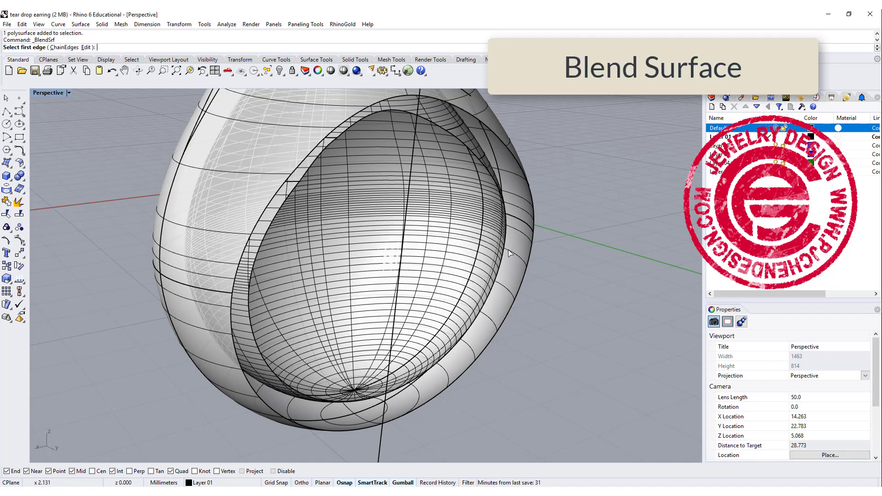
click(65, 48)
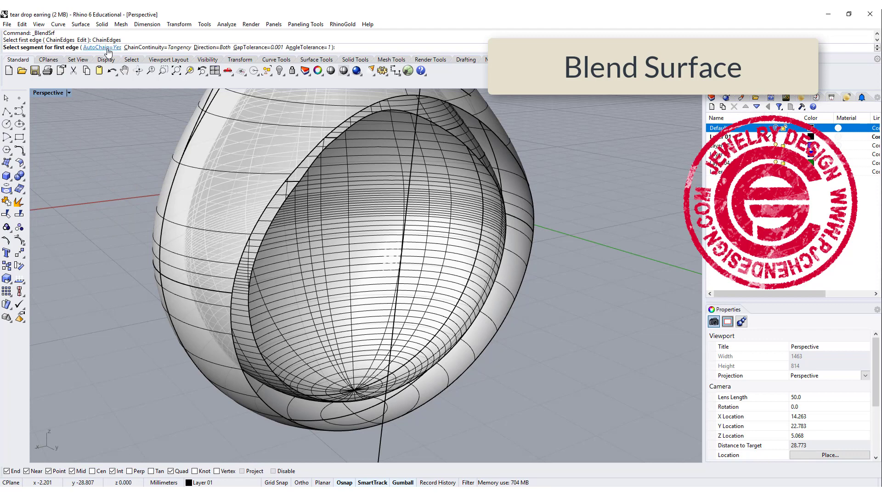
click(506, 223)
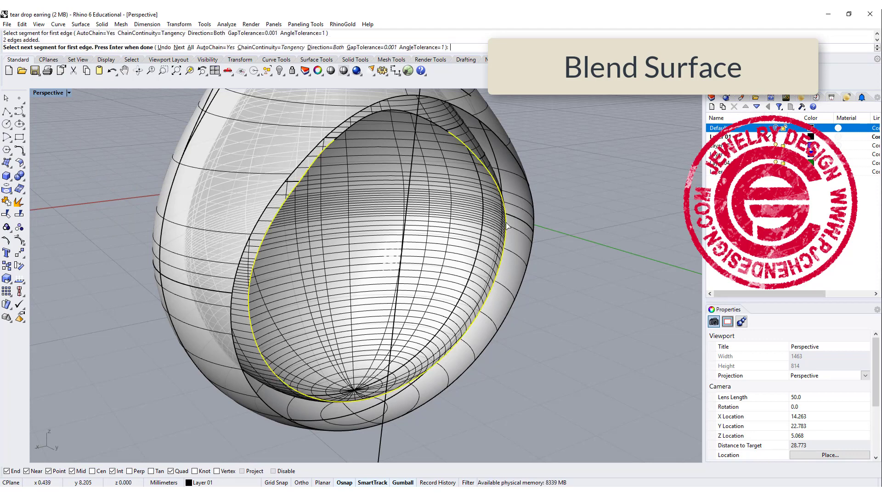
key(Return)
scroll(454, 183, up, 2)
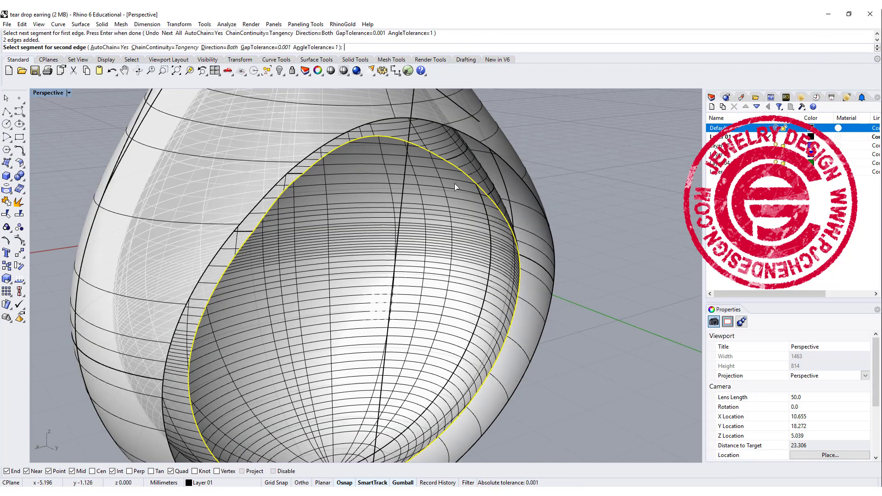
click(555, 258)
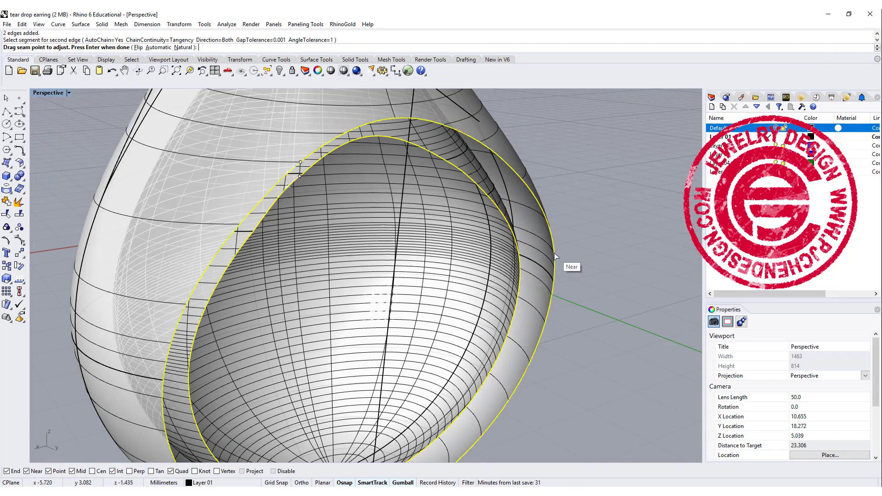
key(Return)
right_drag(594, 261, 551, 297)
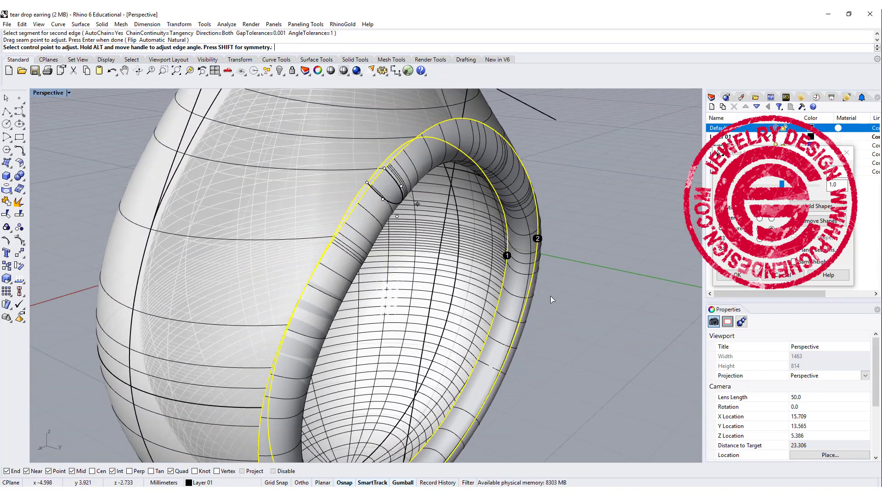
click(744, 273)
drag(558, 274, 399, 282)
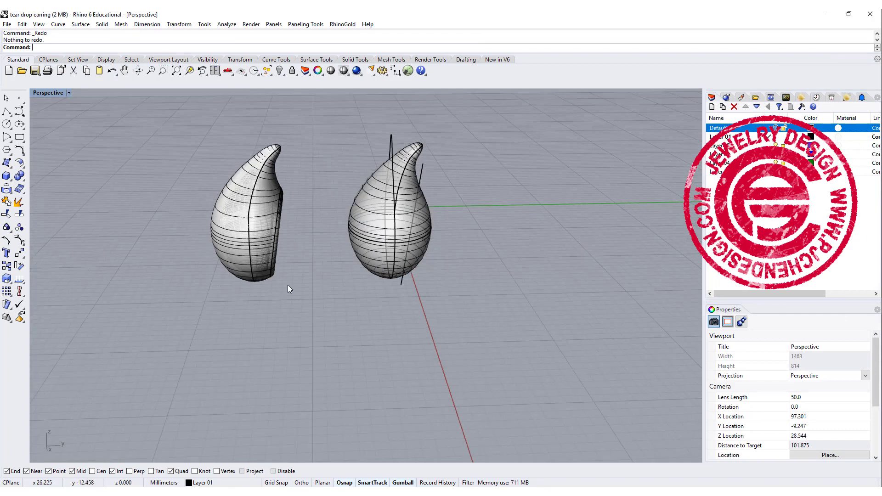
Frame both earrings and make a smaller scaled copy of the right teardrop
scroll(289, 264, up, 5)
right_drag(290, 243, 326, 248)
scroll(525, 249, down, 6)
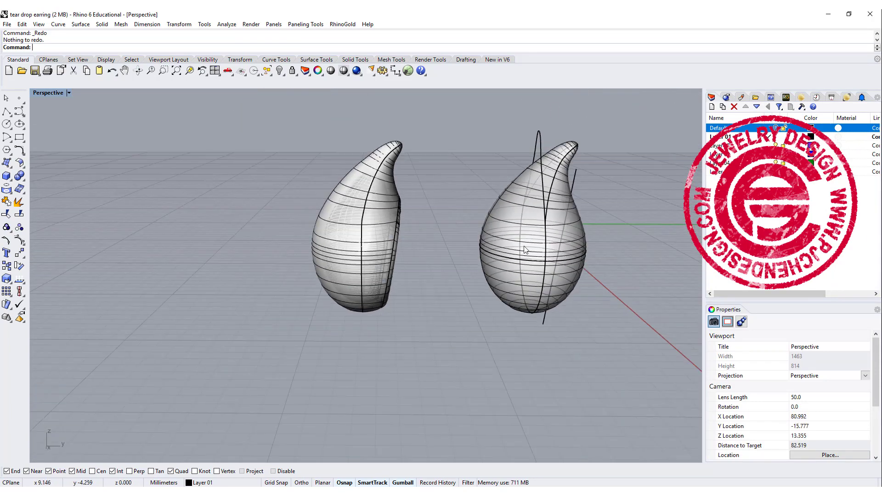
shift+right_drag(526, 250, 416, 271)
right_drag(530, 266, 527, 255)
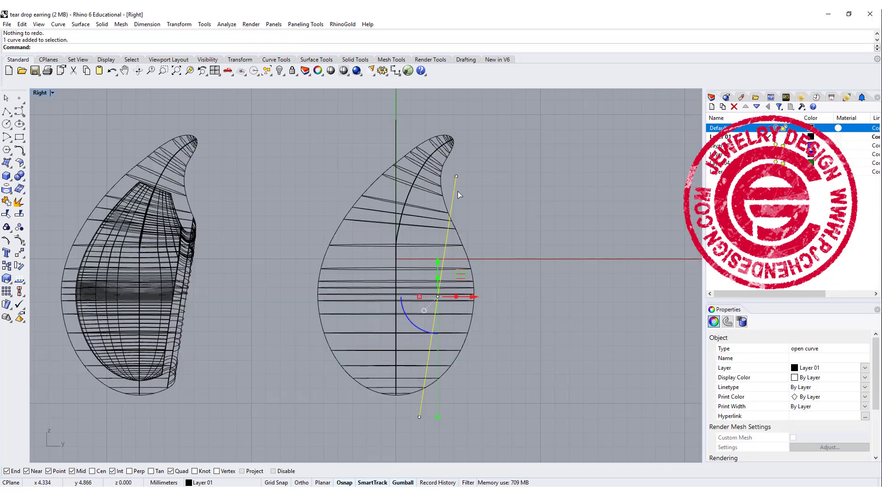
click(442, 243)
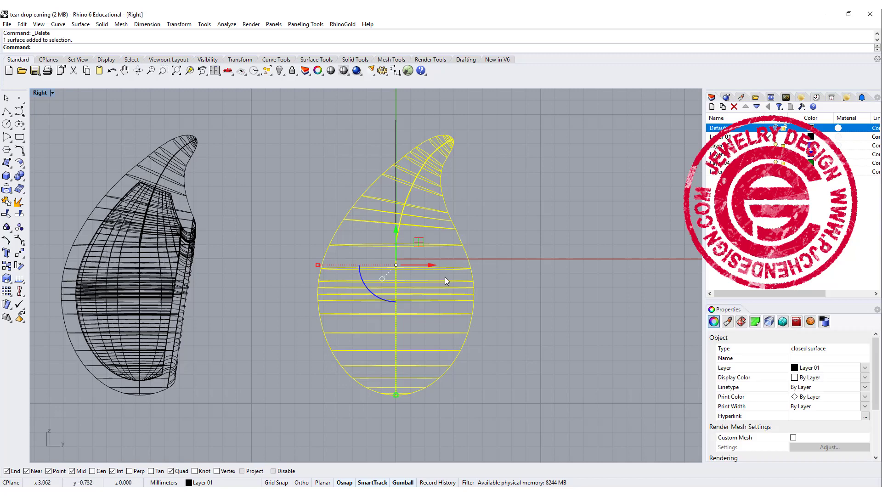
key(ctrl+z)
drag(318, 265, 335, 274)
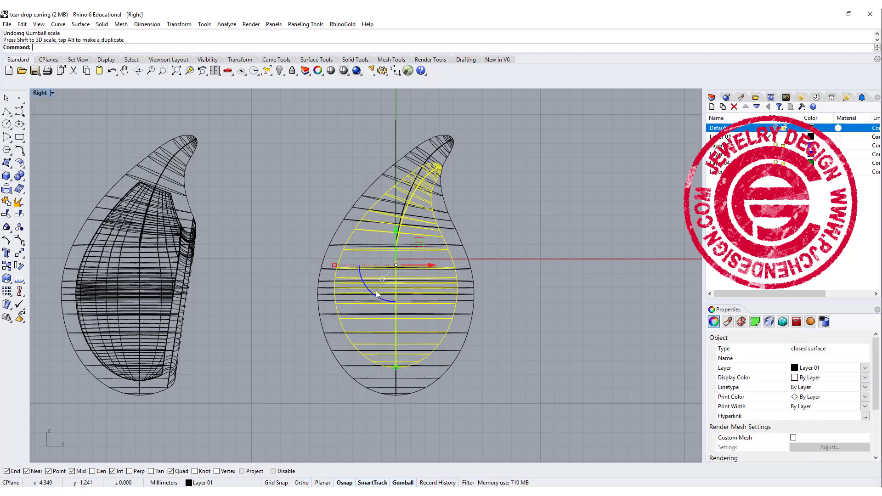
Move the smaller teardrop down inside the original and rotate it to follow the curved tip
drag(431, 265, 431, 269)
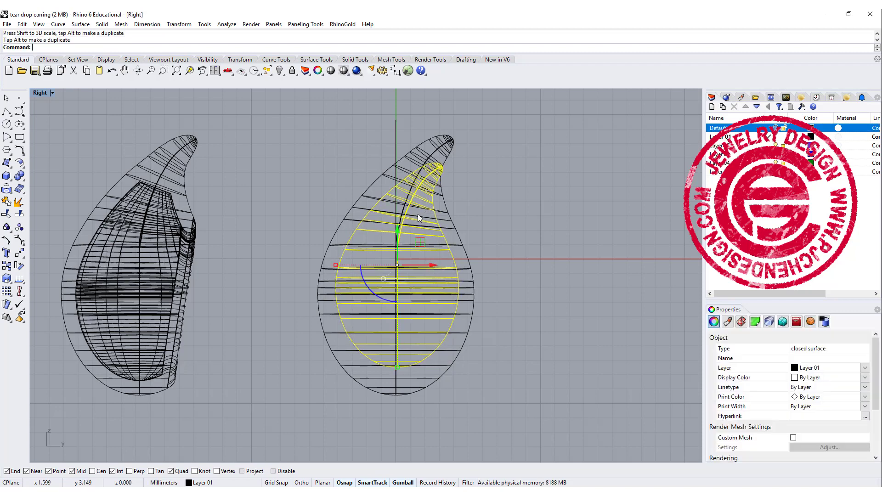
drag(398, 231, 399, 238)
click(523, 292)
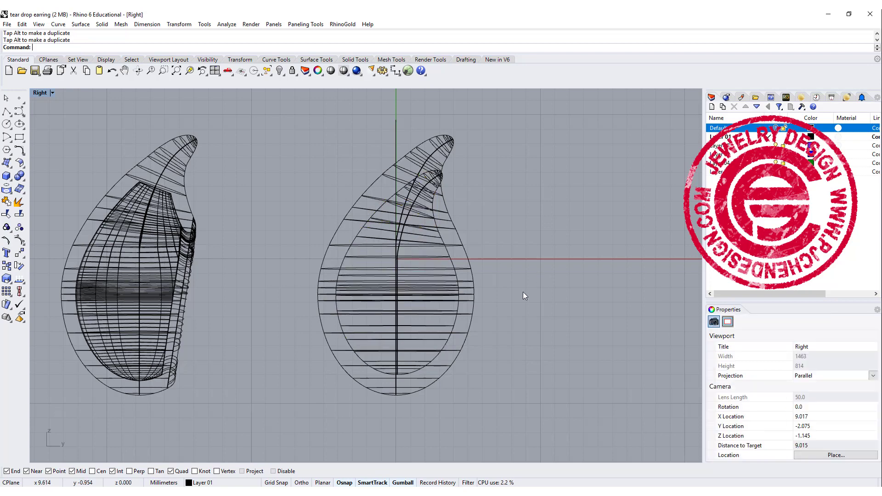
scroll(432, 204, up, 3)
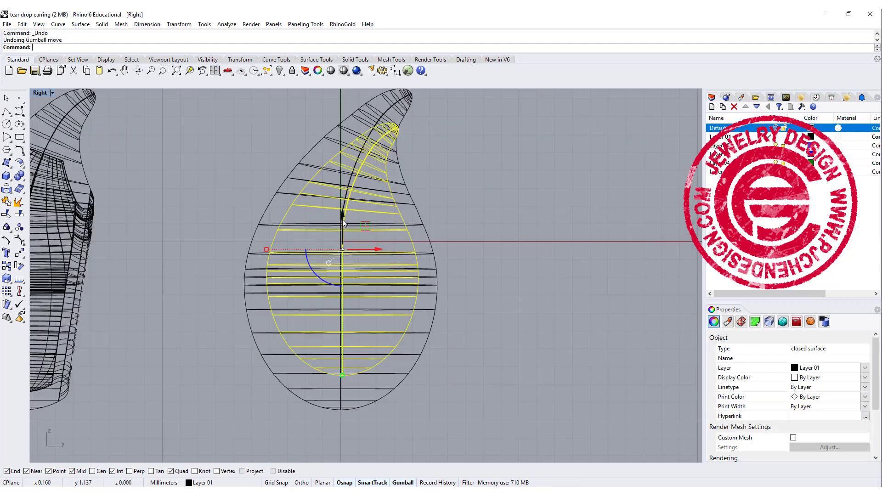
drag(342, 215, 342, 227)
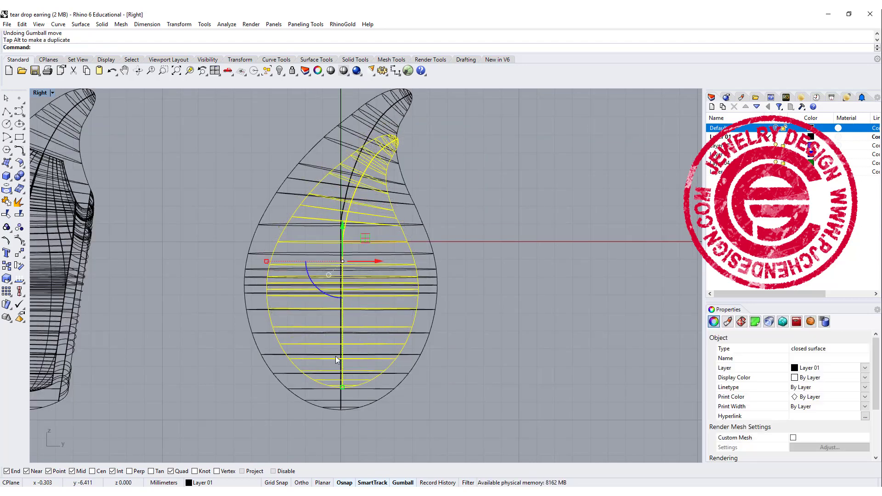
mouse_move(309, 287)
mouse_down()
mouse_move(321, 301)
mouse_move(317, 288)
mouse_up()
scroll(365, 168, up, 2)
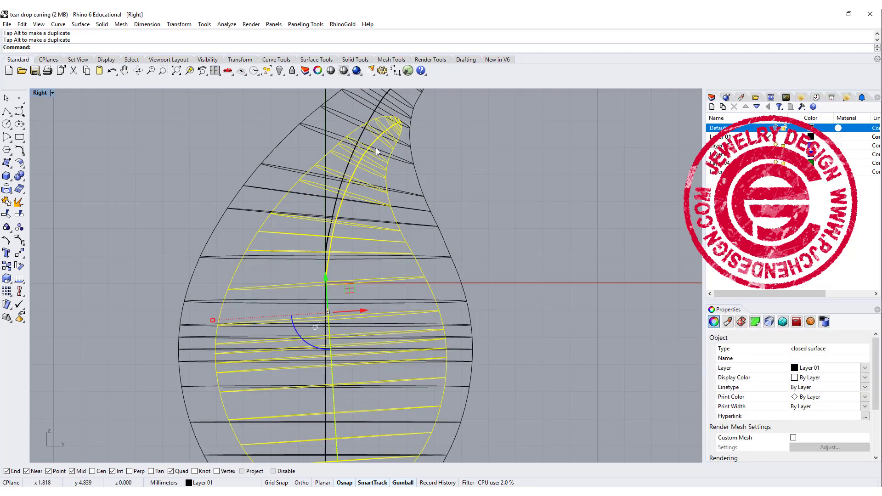
right_drag(307, 170, 301, 193)
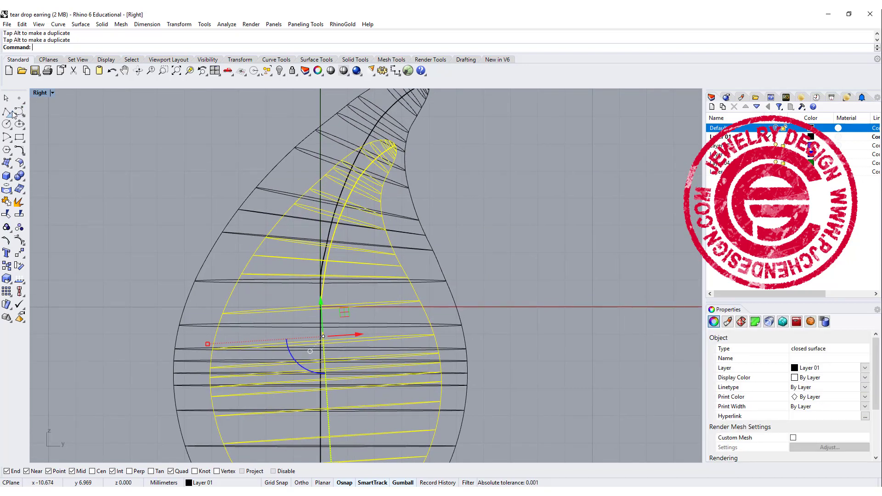
Draw a slanted polyline cutting line and trim the inner teardrop's tip above it
click(12, 113)
click(202, 164)
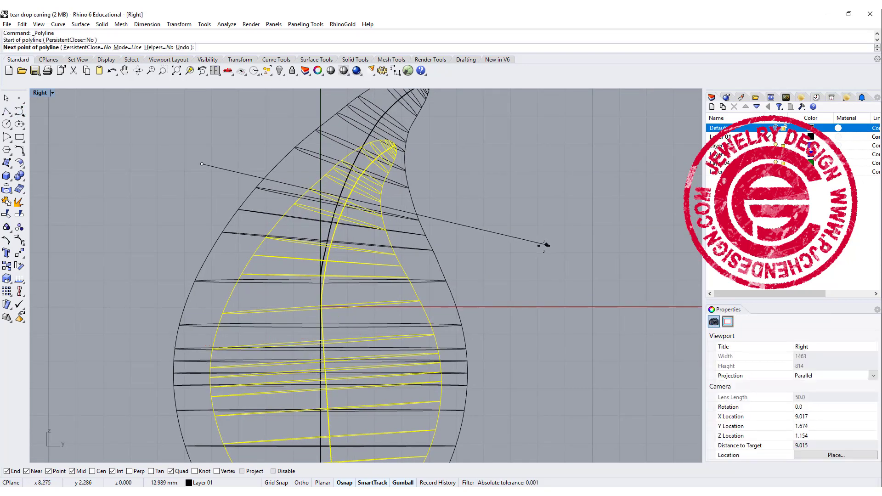
click(506, 244)
key(Return)
click(491, 243)
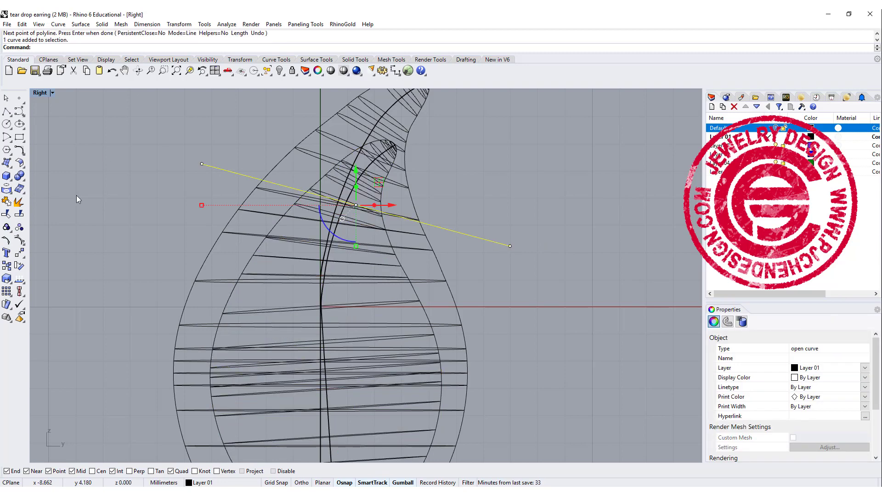
click(19, 202)
click(376, 196)
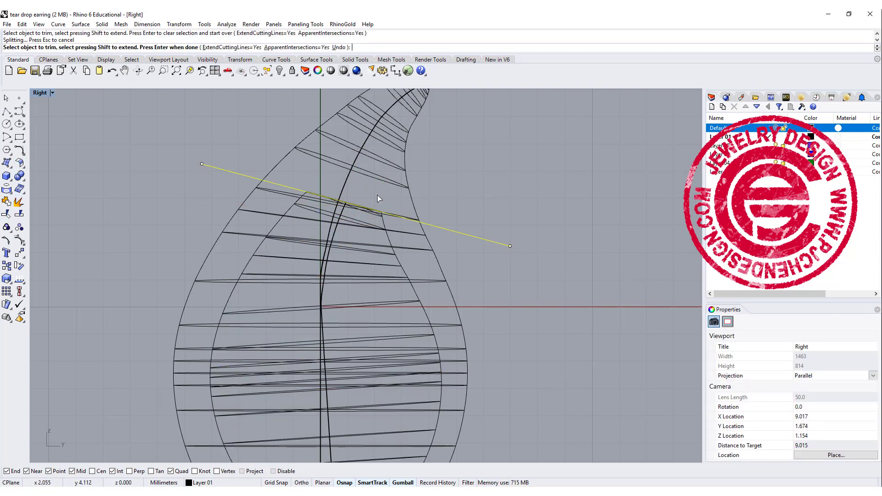
key(Return)
click(386, 234)
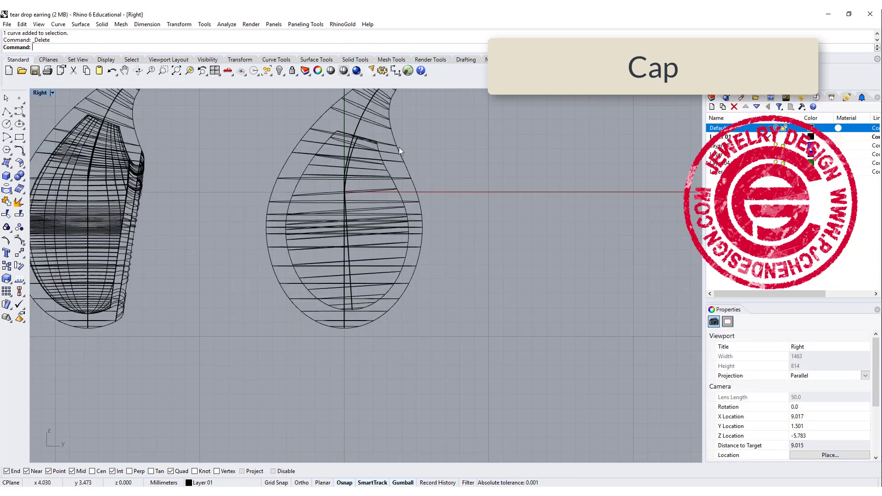
right_drag(399, 147, 371, 176)
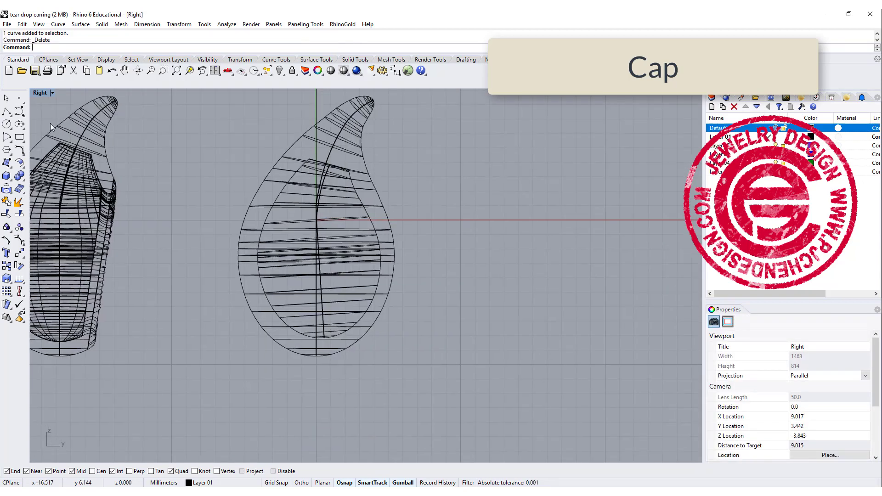
Draw a second cutting line, trim off both shells' right sides, and restore four views
click(8, 112)
click(377, 163)
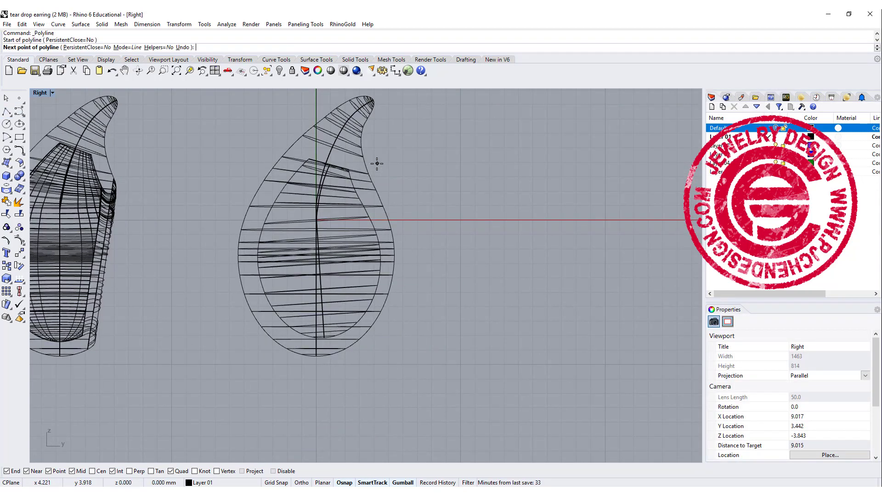
click(347, 378)
key(Return)
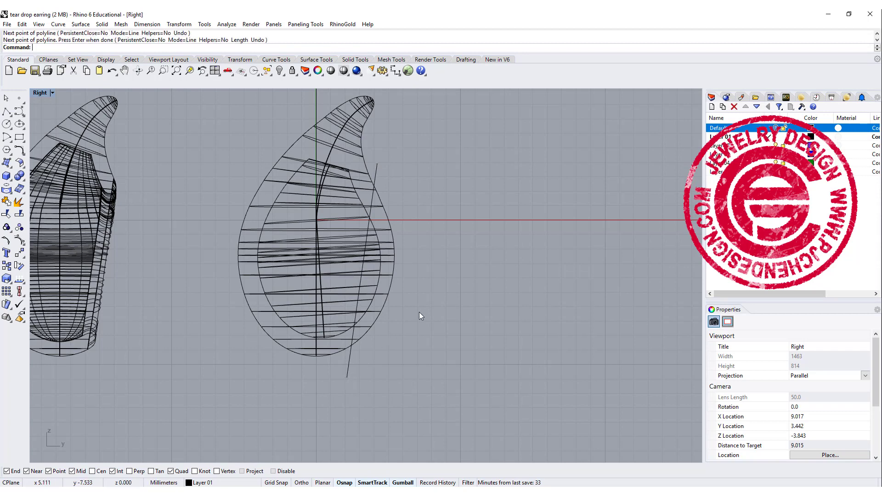
drag(387, 251, 376, 242)
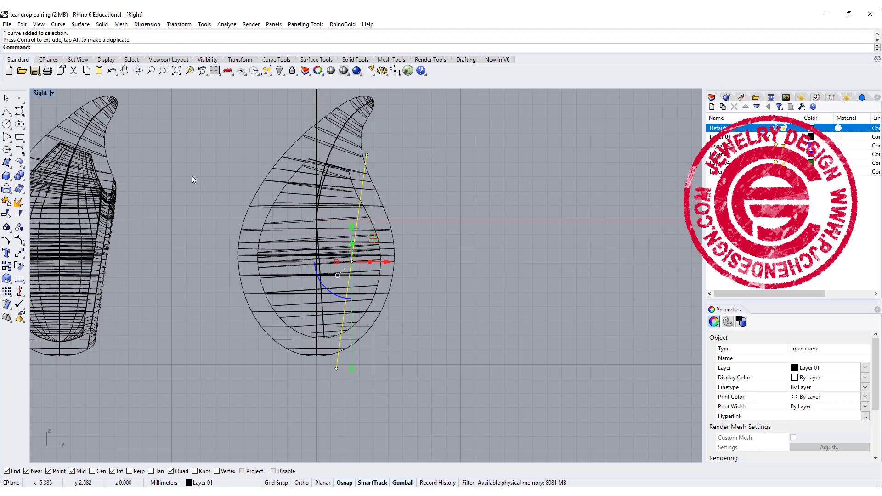
click(6, 214)
drag(404, 308, 367, 277)
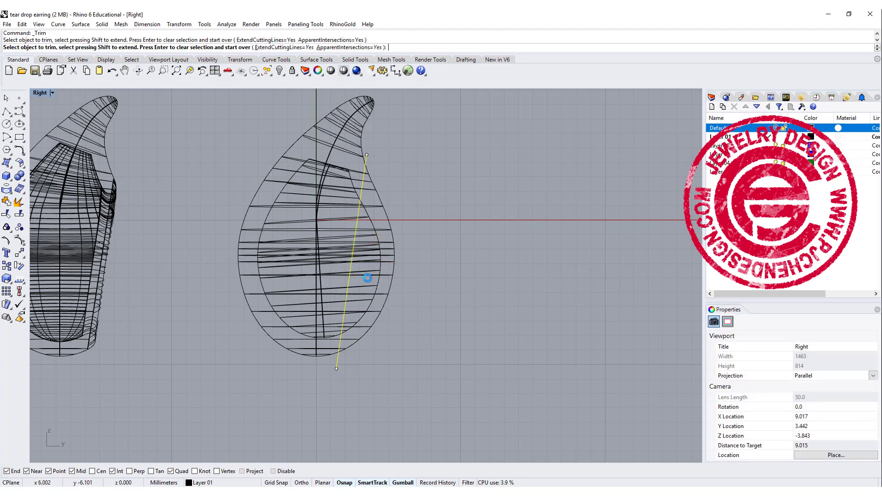
key(Return)
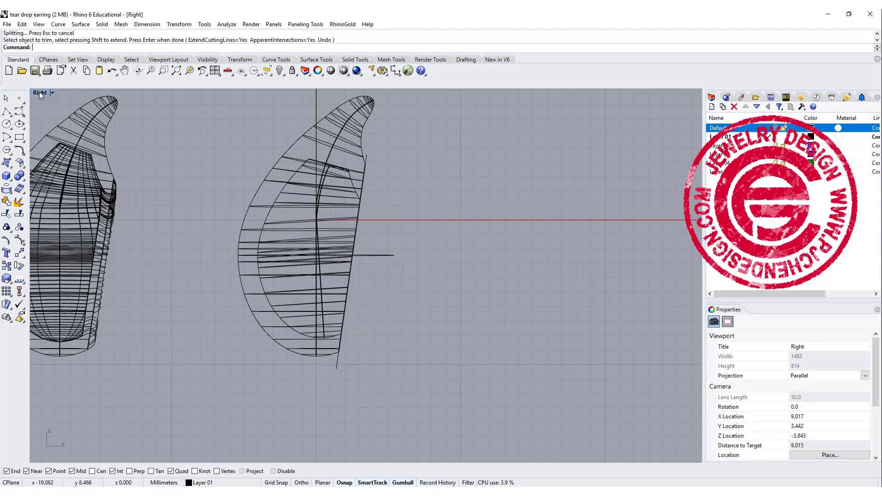
double_click(40, 93)
Loft a ring surface between the inner and outer opening curves
right_drag(650, 189, 591, 162)
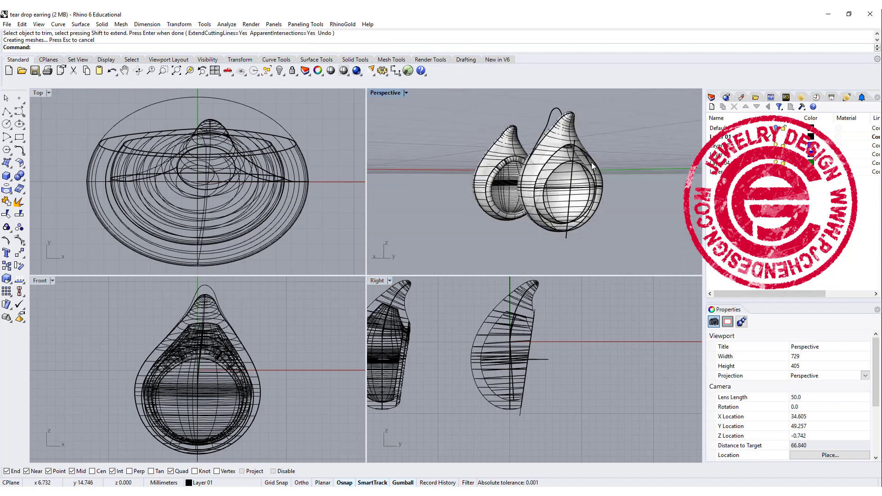
scroll(597, 168, up, 5)
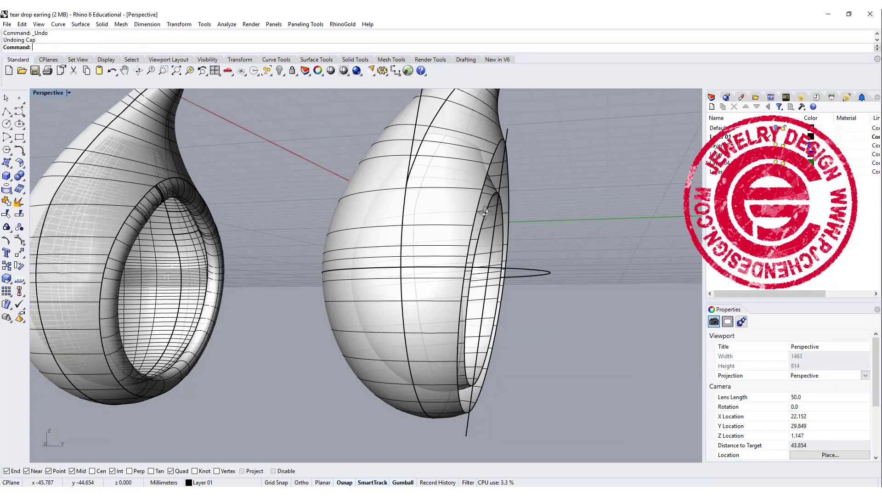
right_drag(568, 239, 459, 228)
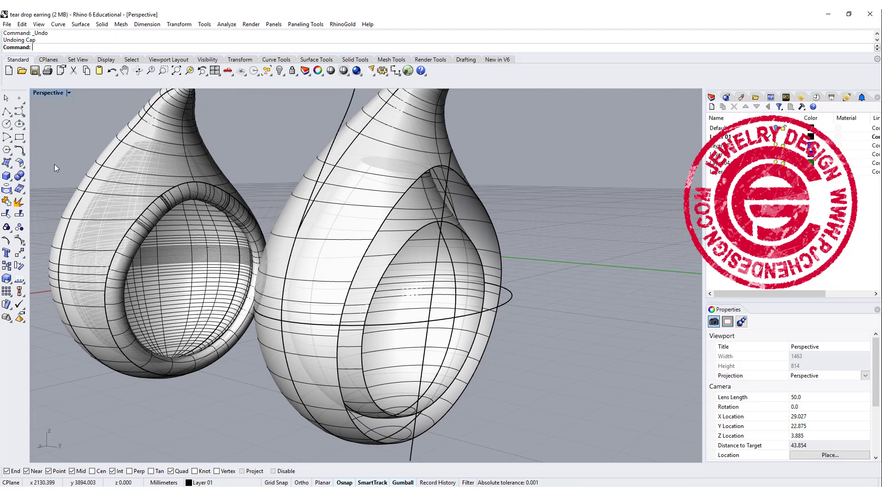
click(7, 163)
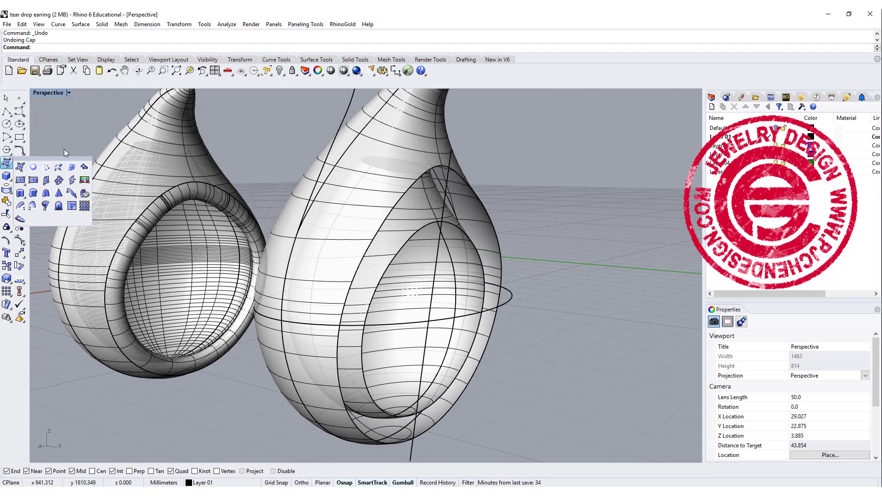
click(60, 169)
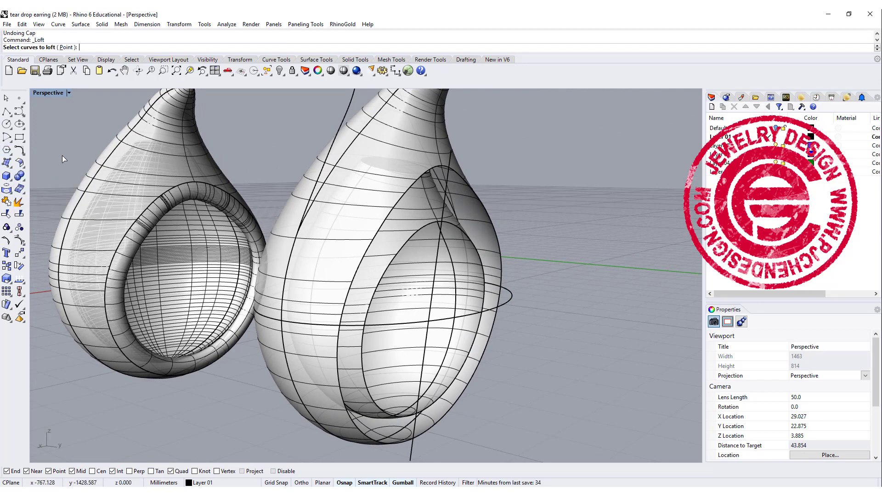
click(440, 224)
click(484, 212)
key(Return)
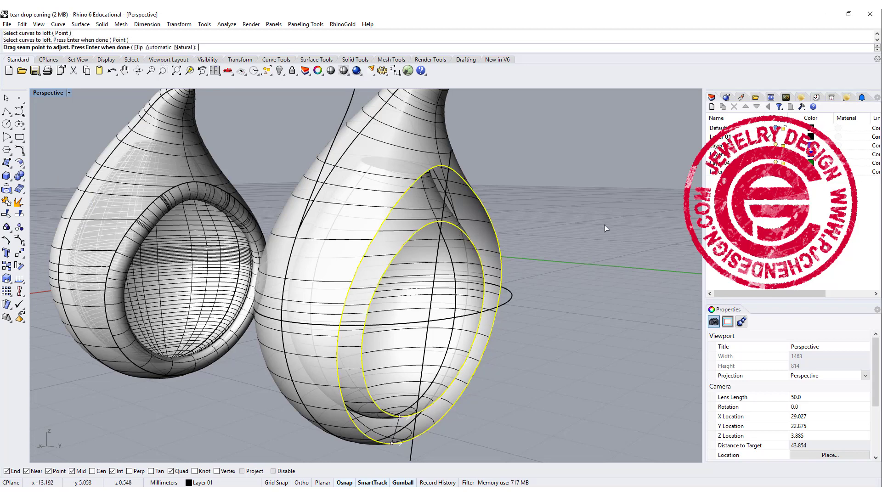
key(Return)
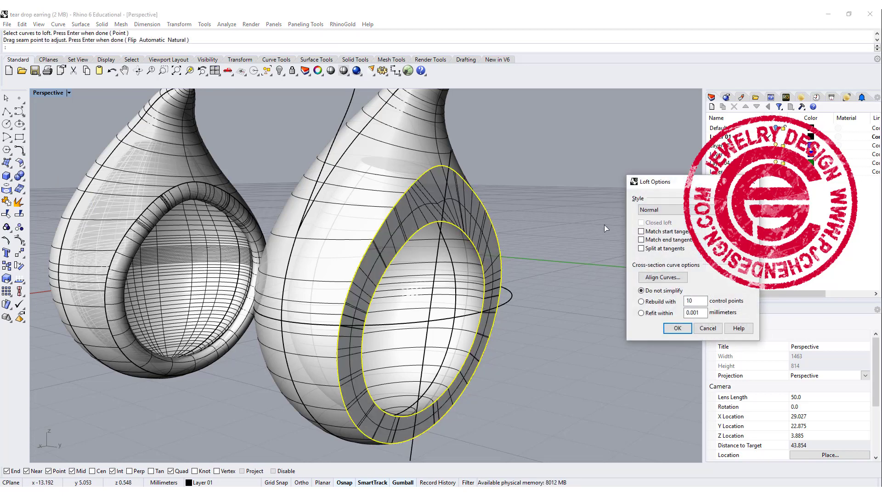
key(Return)
Inspect the lofted ring from several angles, then undo it
right_drag(500, 173, 547, 198)
scroll(438, 223, up, 5)
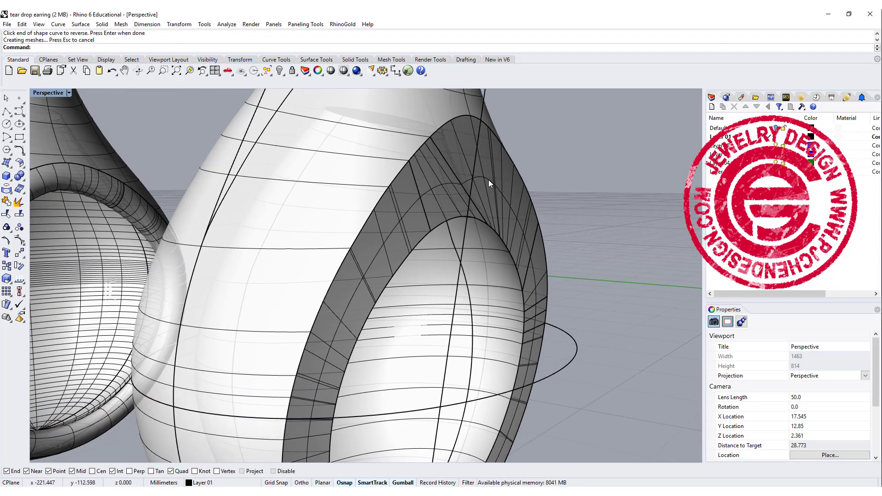
right_drag(489, 183, 470, 297)
scroll(443, 176, down, 4)
key(ctrl+z)
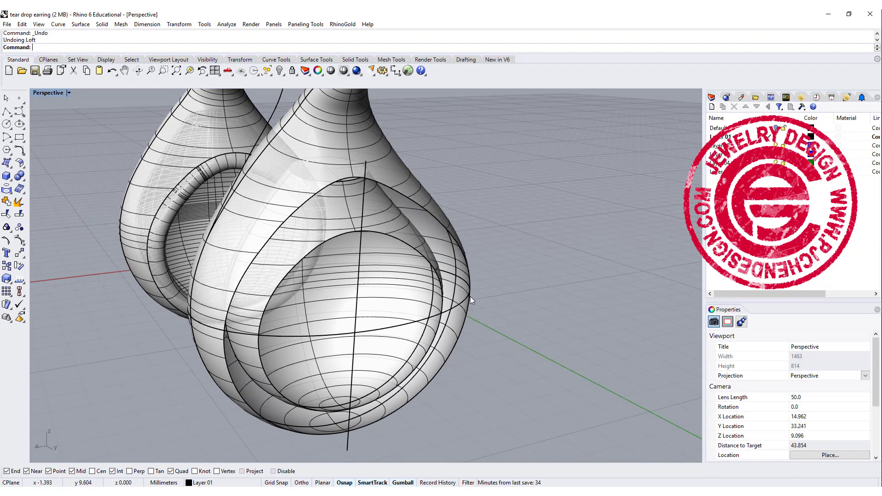
Duplicate the opening's inner and outer edges as curves with DupEdge
text(upEdge)
key(Return)
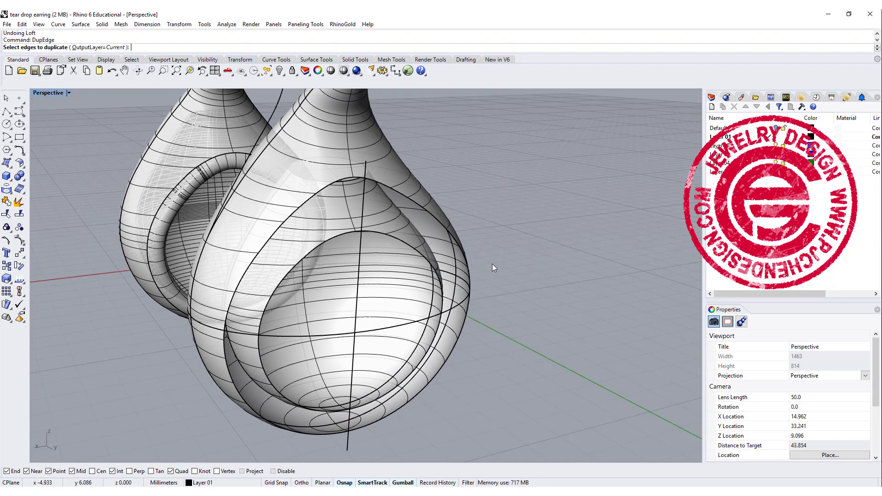
click(416, 255)
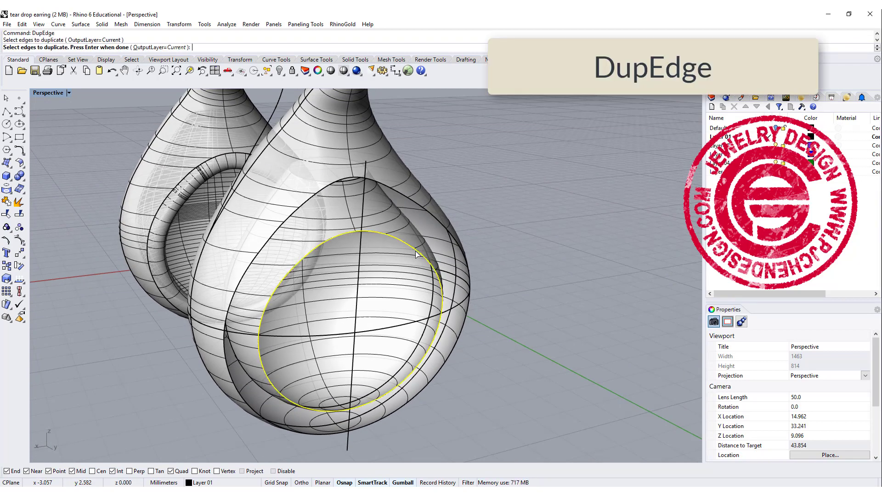
click(435, 223)
key(Return)
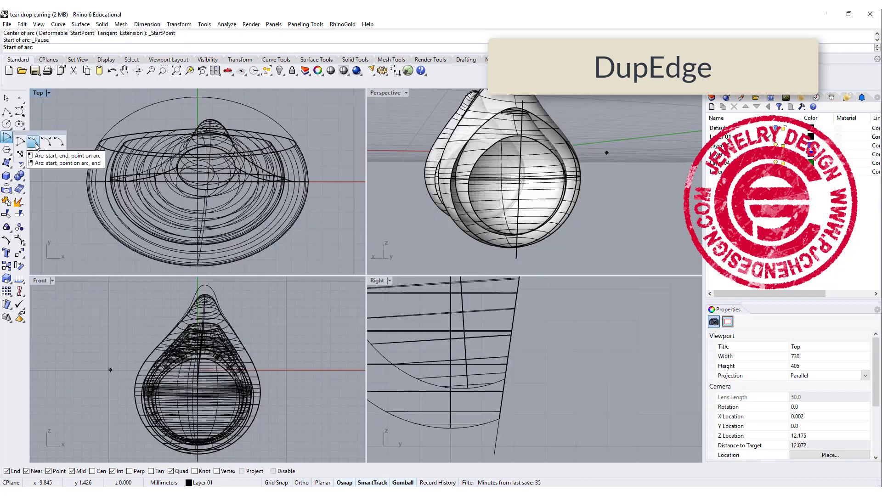
Draw a start-end-direction arc bridging the two edge curves, bulging outward
click(34, 143)
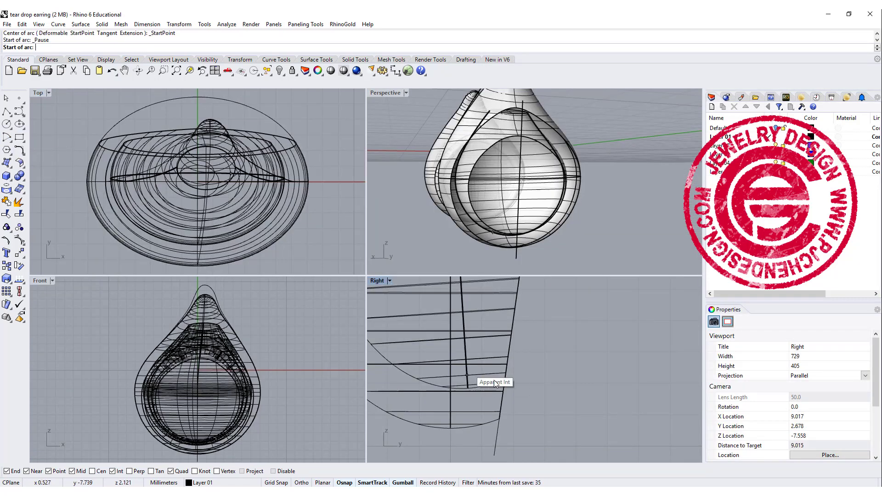
click(500, 419)
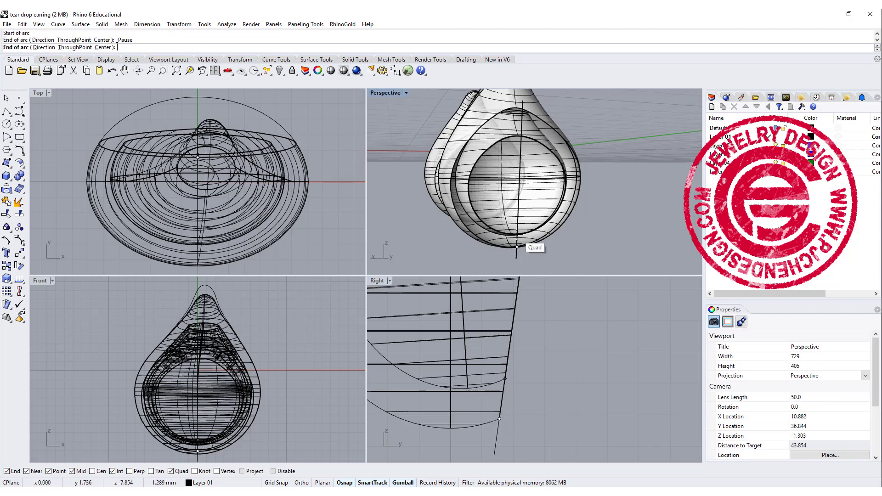
click(519, 236)
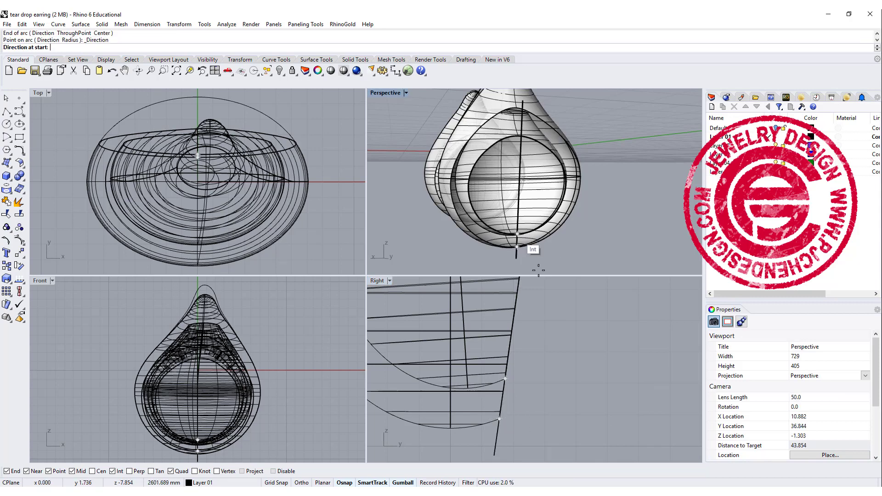
click(554, 394)
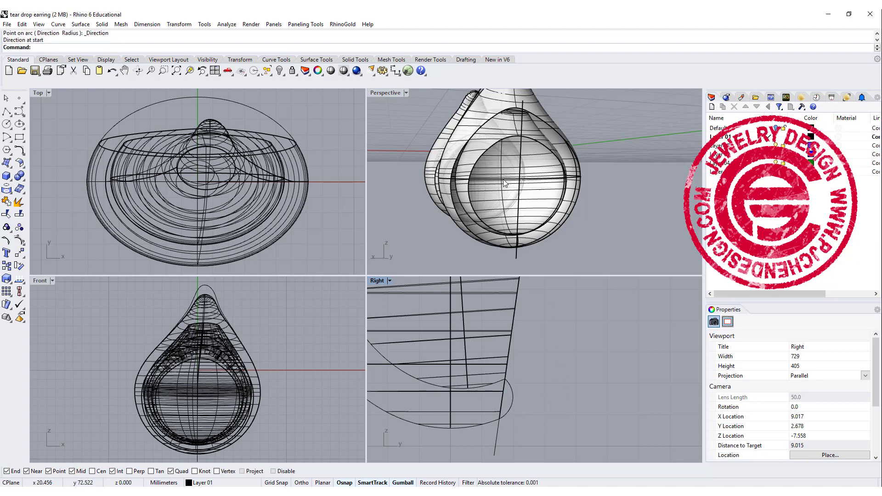
click(83, 24)
Sweep the arc profile along the two duplicated edge curves as rails to form the rim
click(101, 65)
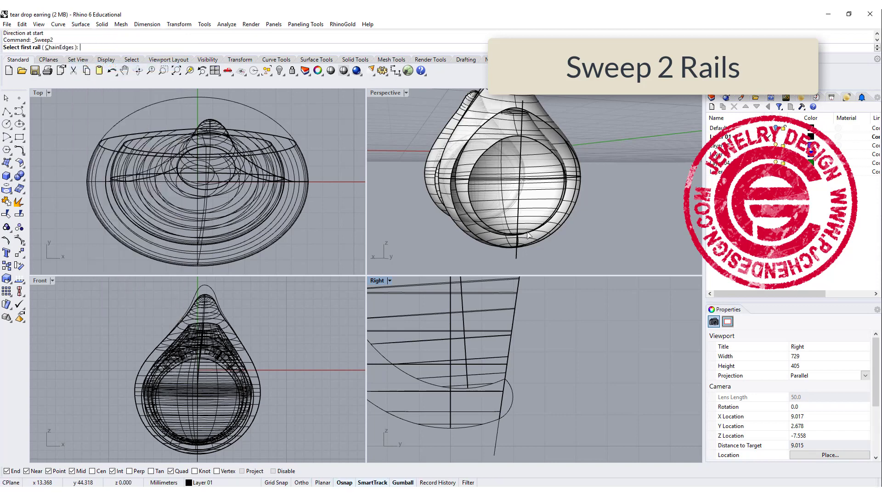
right_drag(530, 237, 609, 232)
click(576, 228)
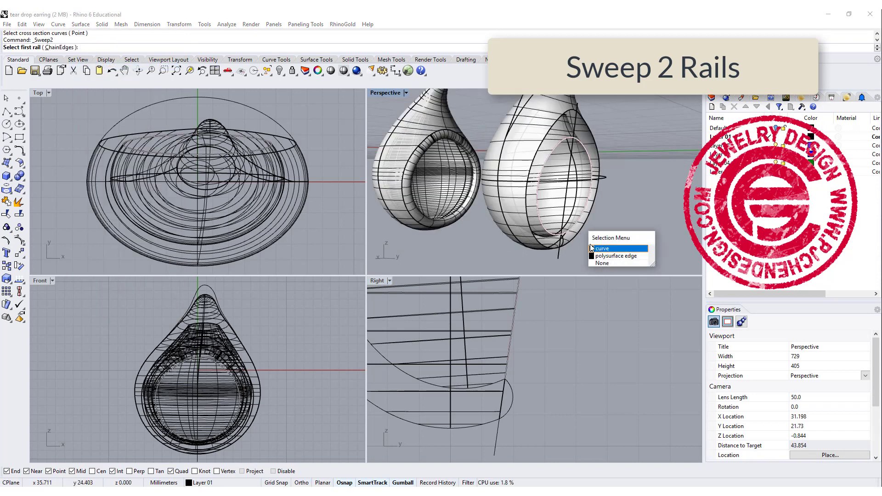
click(602, 247)
click(581, 234)
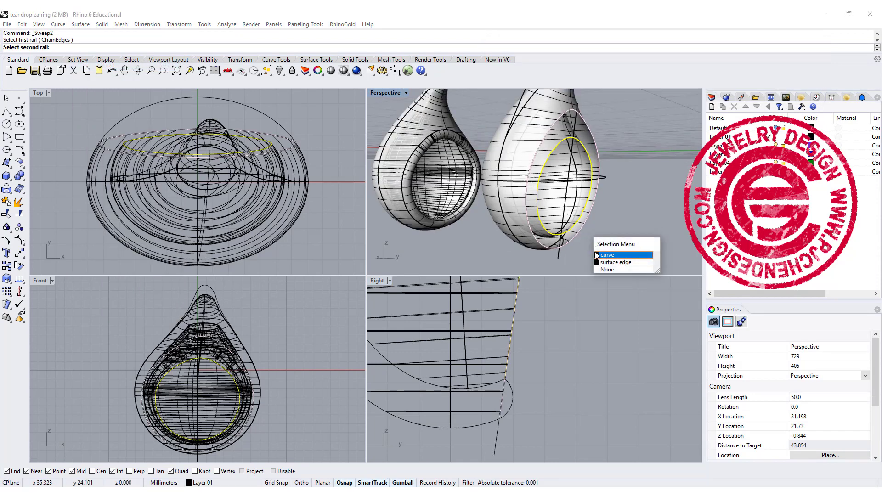
click(602, 261)
click(513, 402)
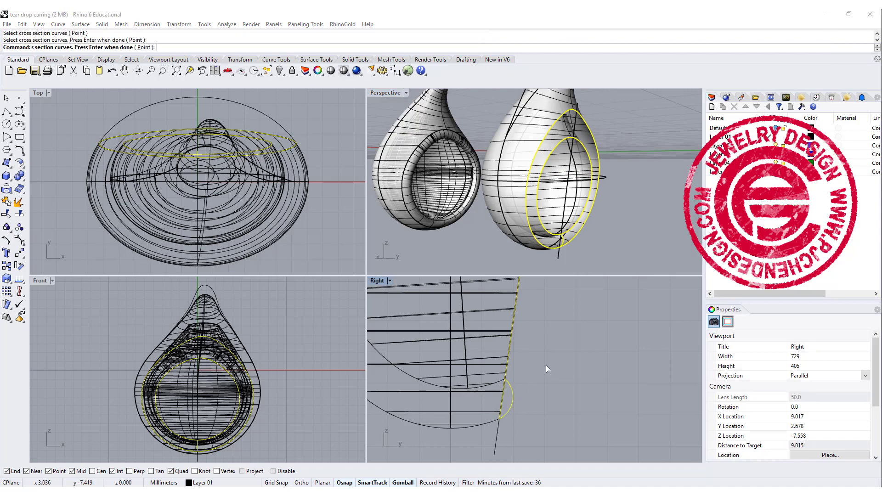
key(Return)
key(Return)
Maximize the Perspective view and orbit around both earrings to check the rim
mouse_move(593, 209)
right_down()
mouse_move(491, 195)
mouse_move(624, 221)
mouse_move(600, 199)
right_up()
scroll(600, 199, down, 10)
double_click(385, 93)
right_drag(317, 220, 338, 237)
scroll(332, 244, up, 2)
scroll(306, 221, up, 4)
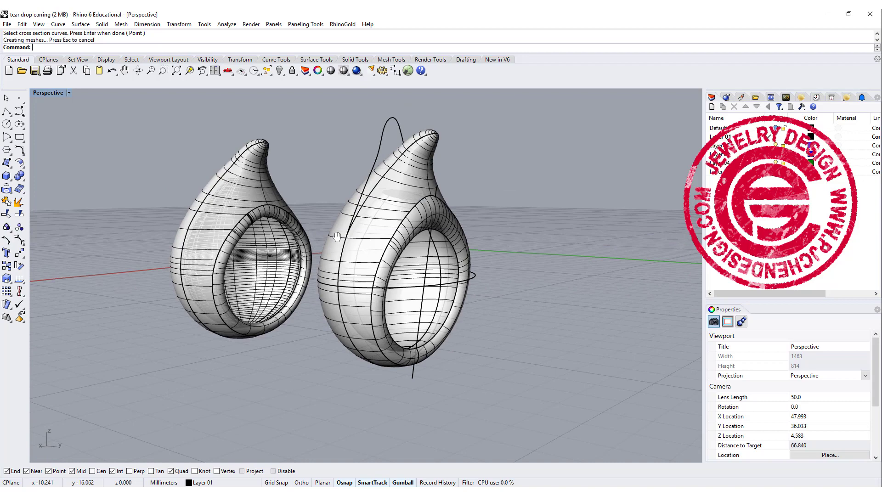
right_drag(415, 281, 524, 281)
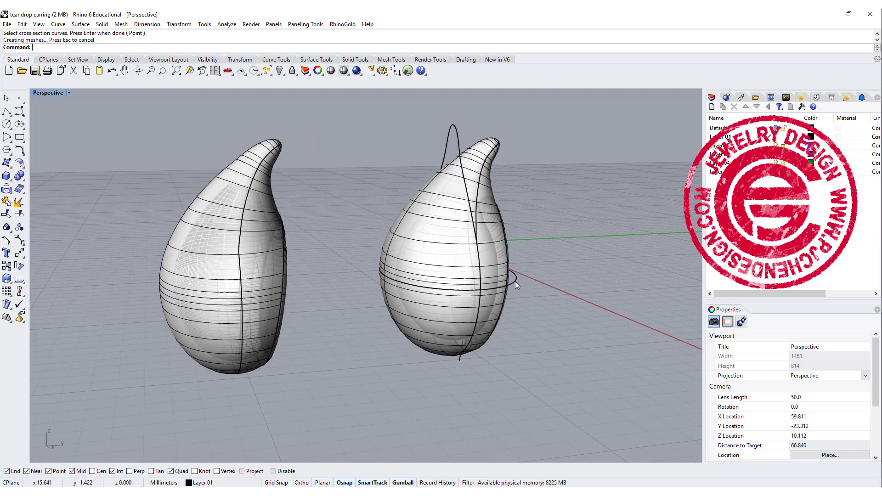
right_drag(506, 302, 481, 302)
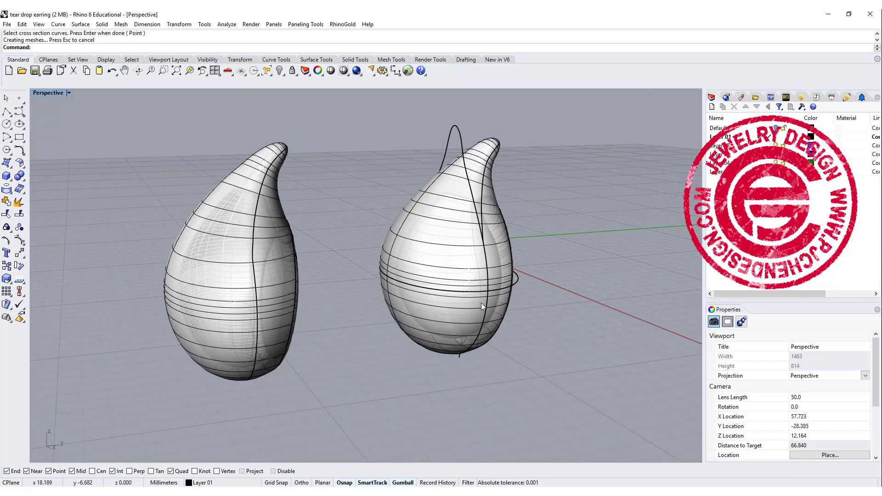